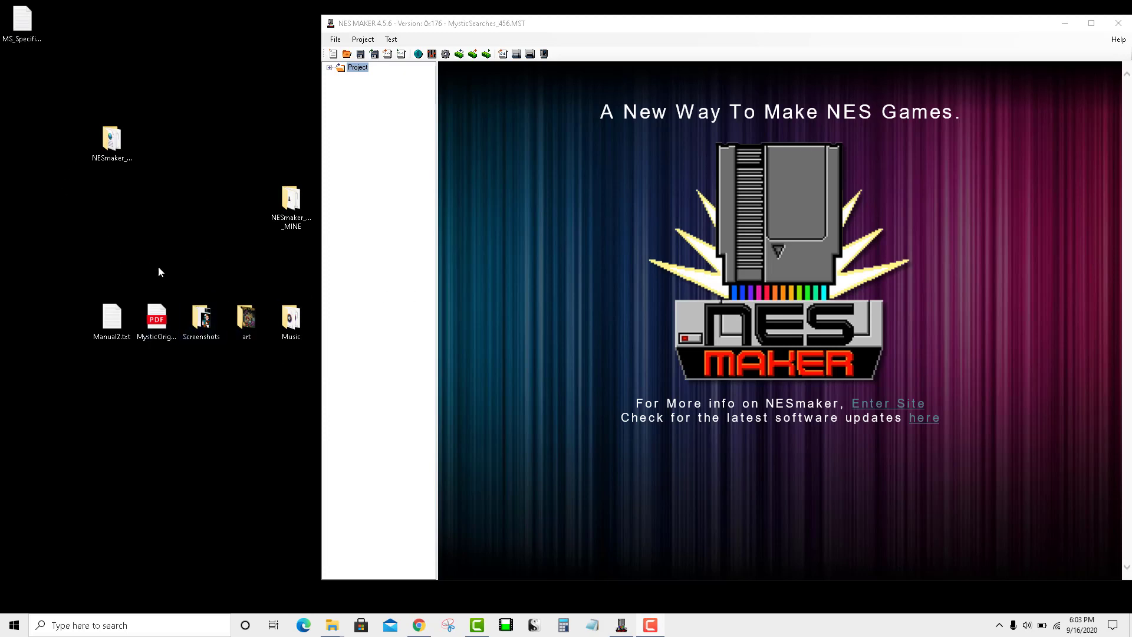
Step: Look over the desktop's Screenshots folder, MysticOriginsManual.pdf and Manual2.txt, then dismiss the desktop menu
click(202, 319)
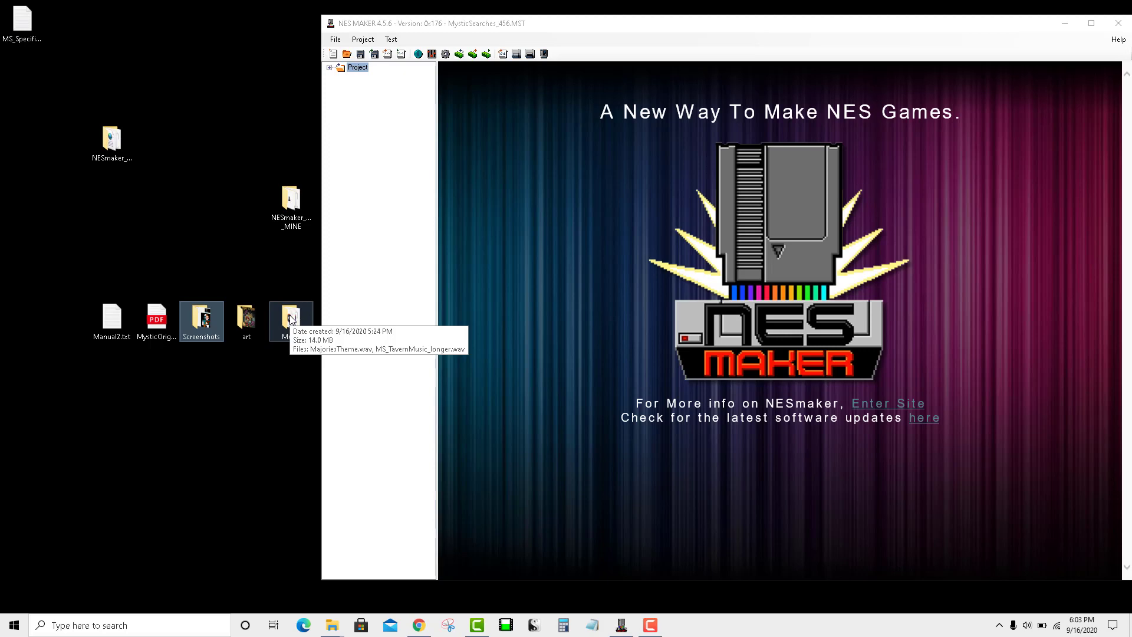
click(147, 339)
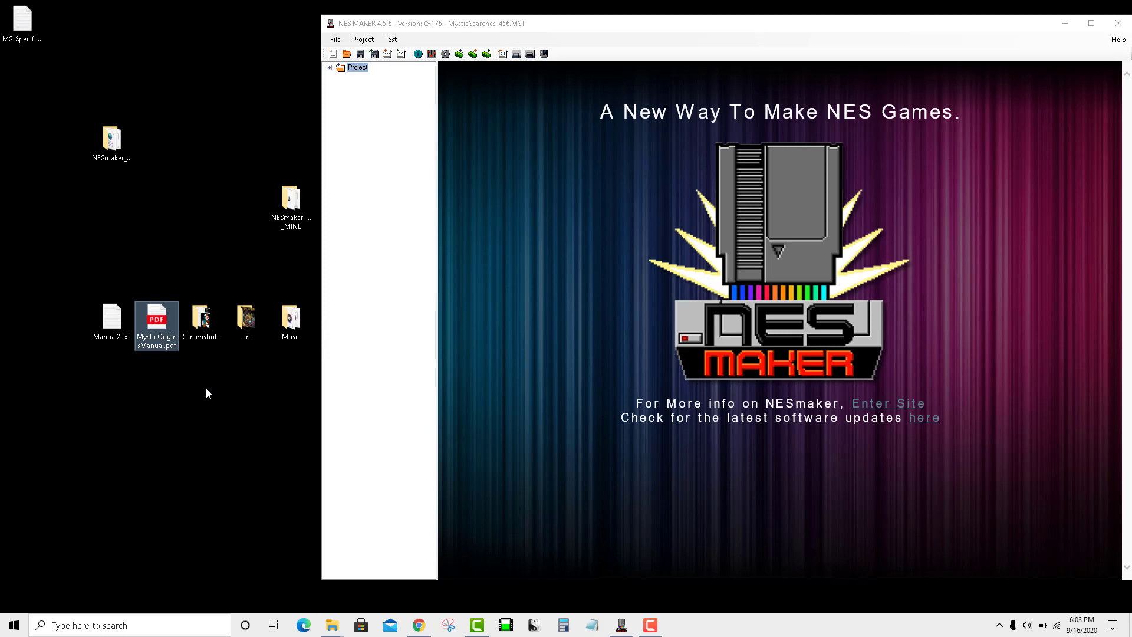
click(106, 330)
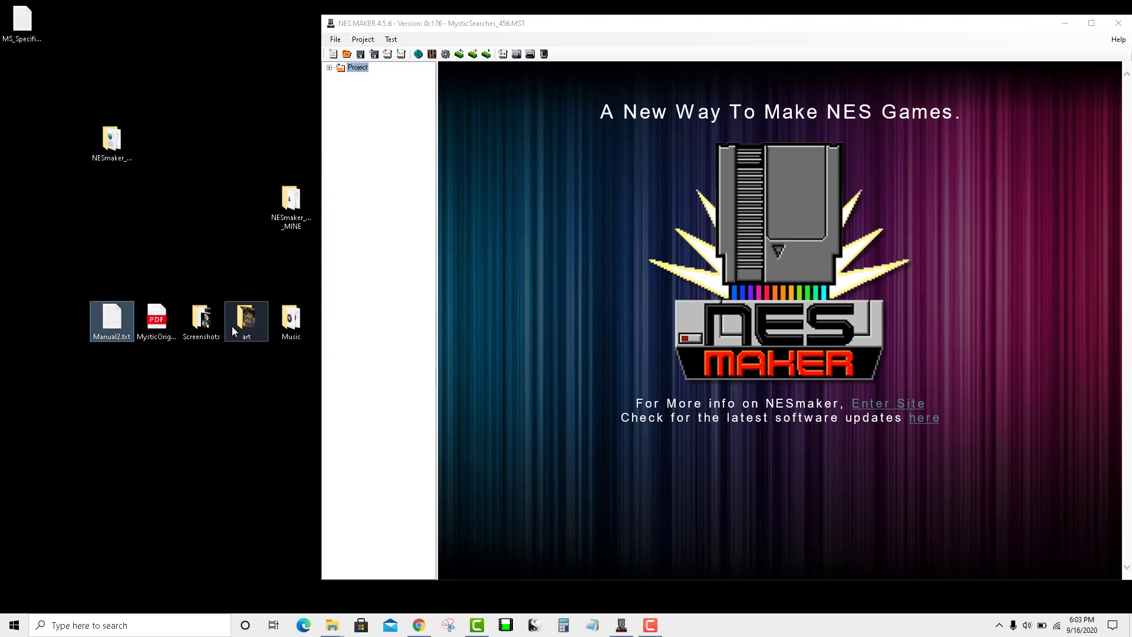
right_click(160, 462)
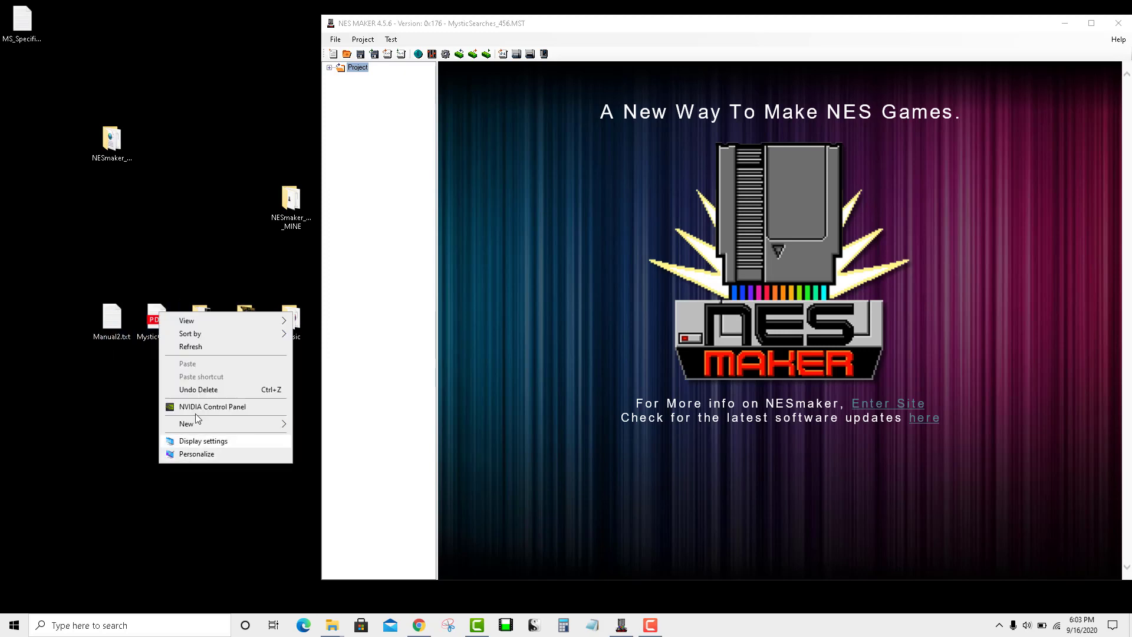
mouse_move(217, 425)
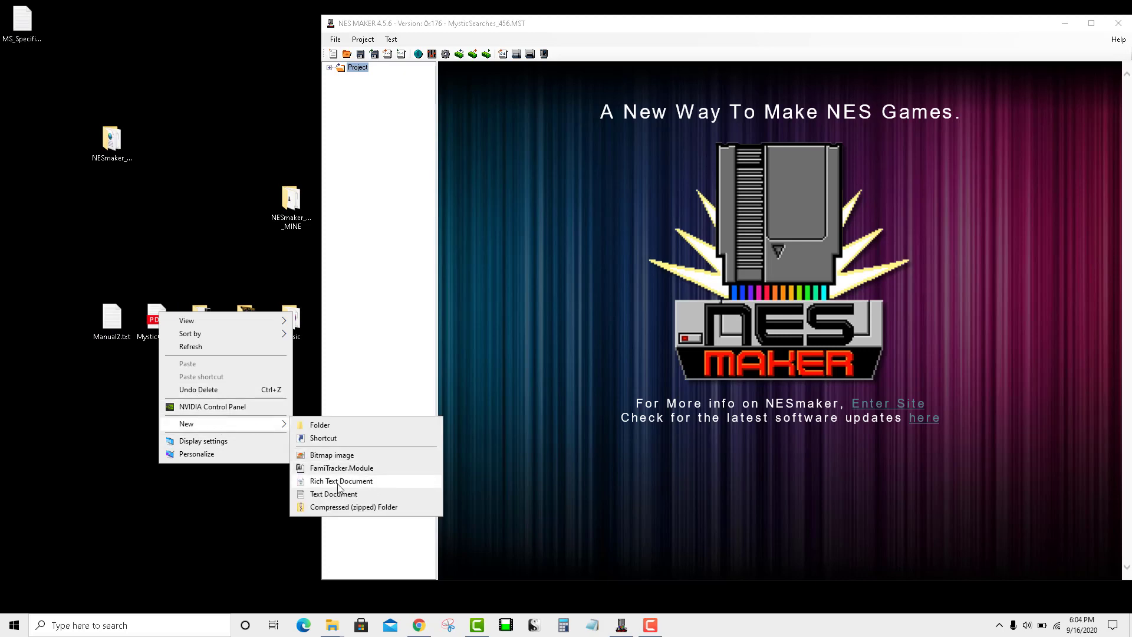
click(98, 477)
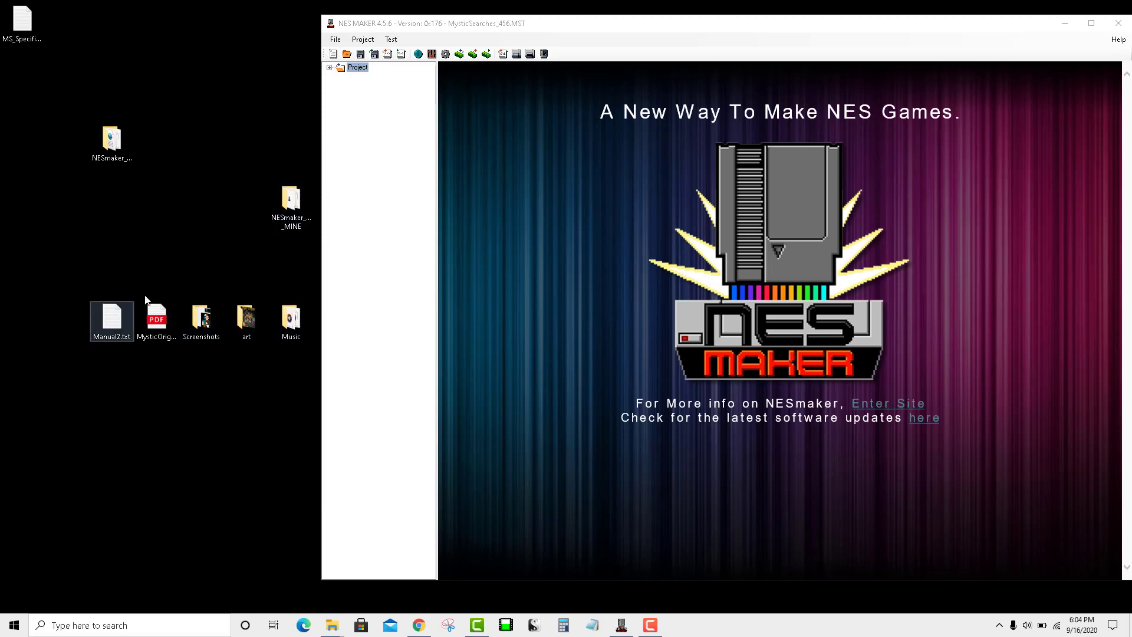
Step: Open Project Settings, centre the dialog and switch to its Export Settings page
click(445, 54)
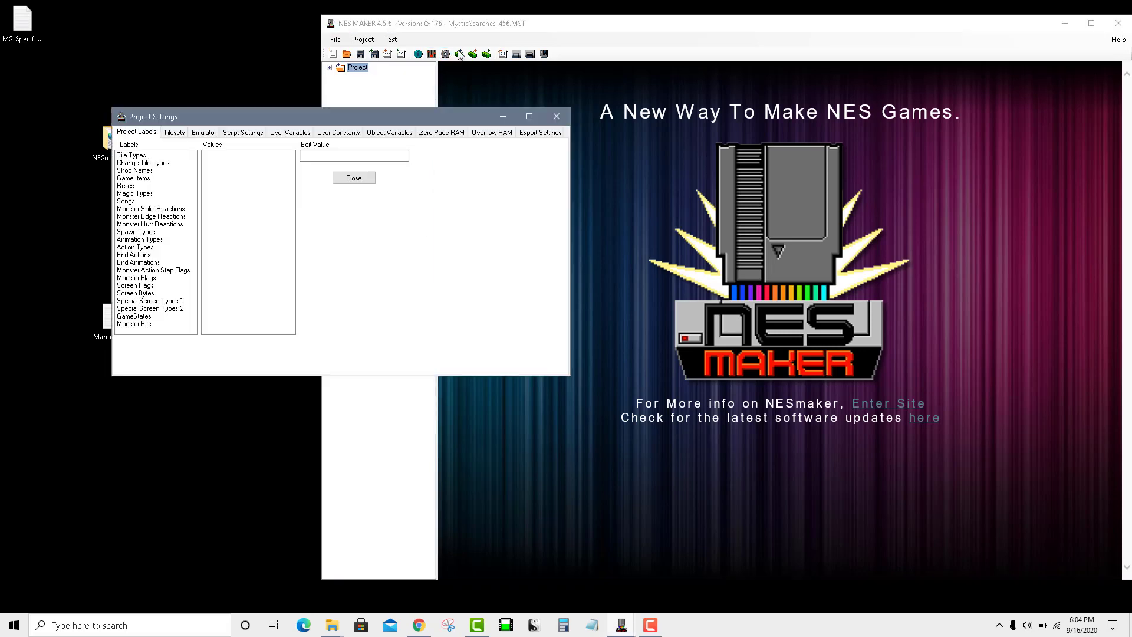
drag(477, 116, 646, 172)
click(701, 189)
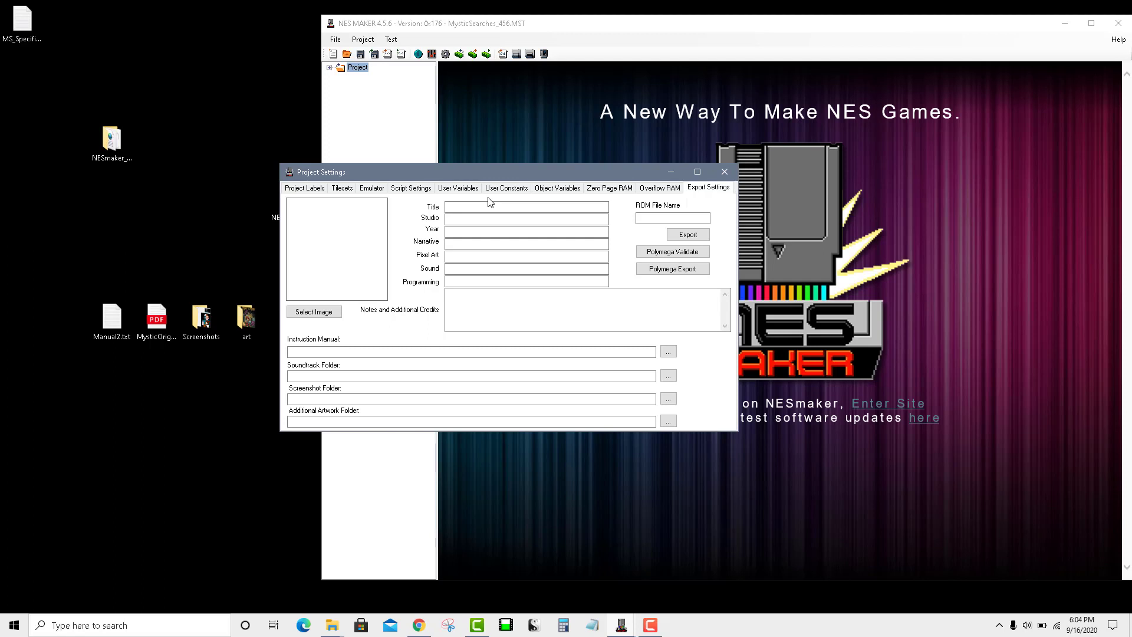
Step: Use the Desktop's NES-Maker-pixel-logo-Color-2.png as the Export Settings cover image
click(313, 318)
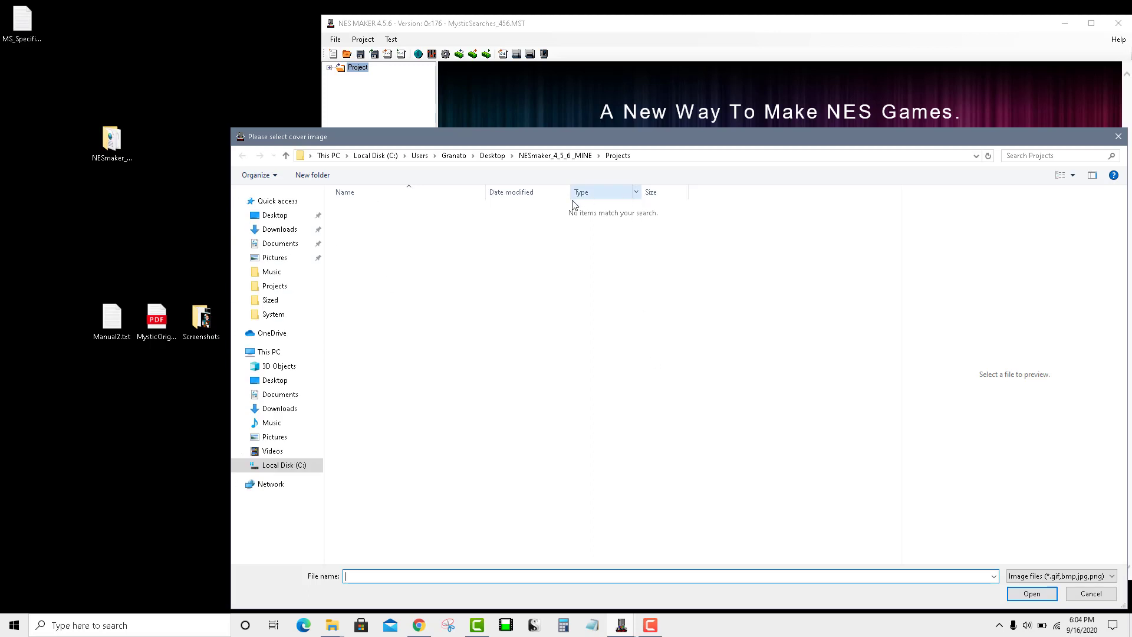
click(493, 154)
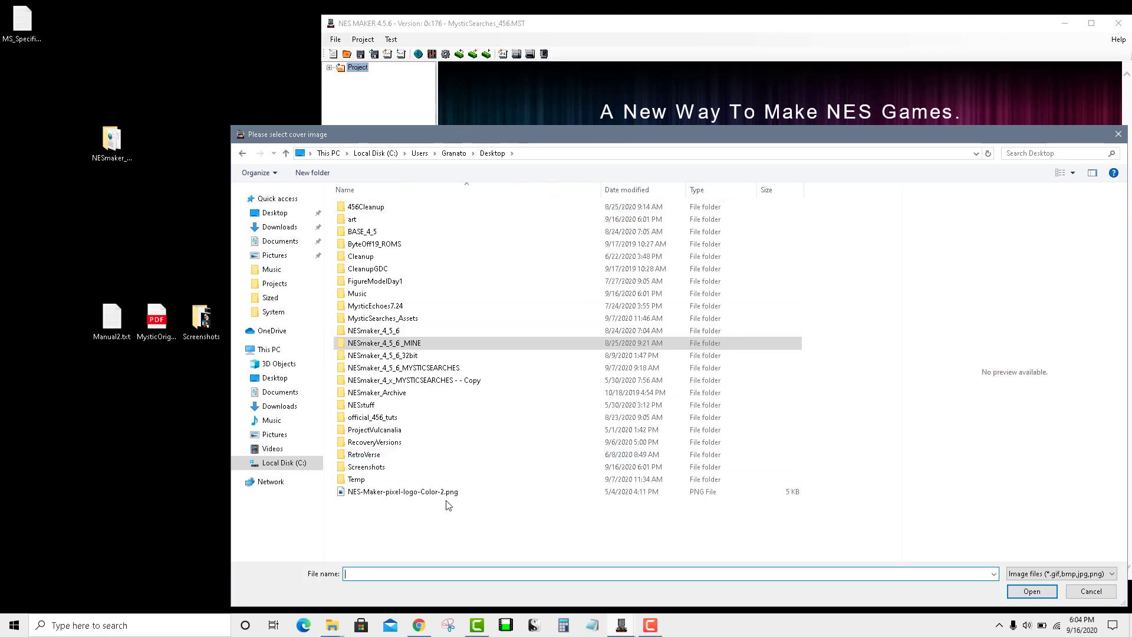
click(446, 496)
click(1032, 591)
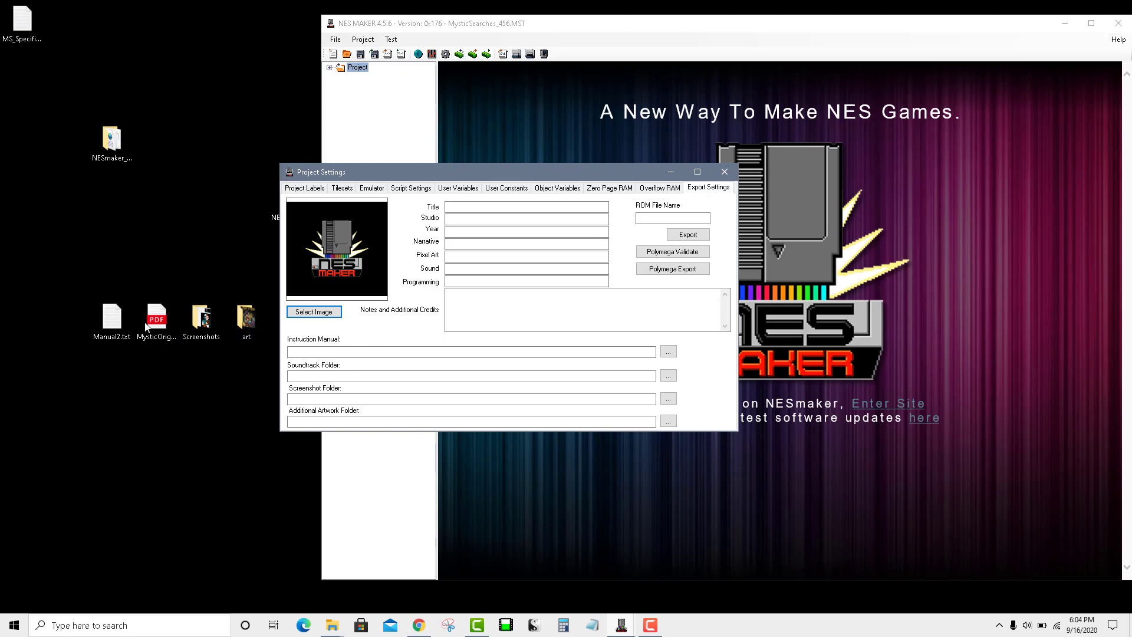
Step: Point the Instruction Manual field to Desktop\Manual2.txt, showing All files (*.*) to find it
click(668, 352)
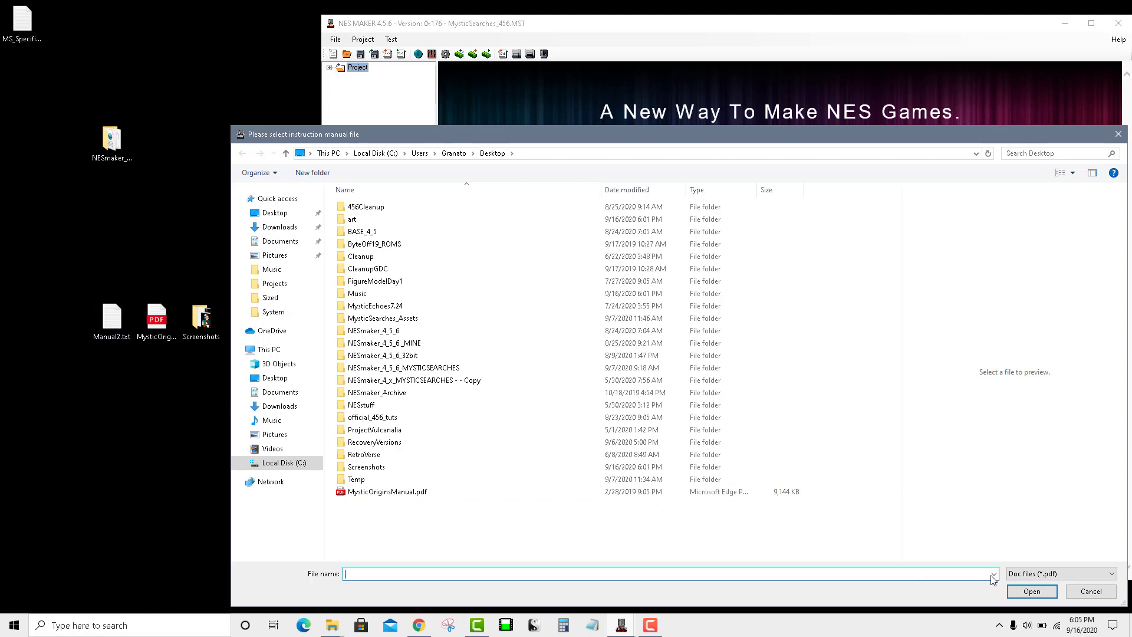
click(1020, 573)
click(1027, 594)
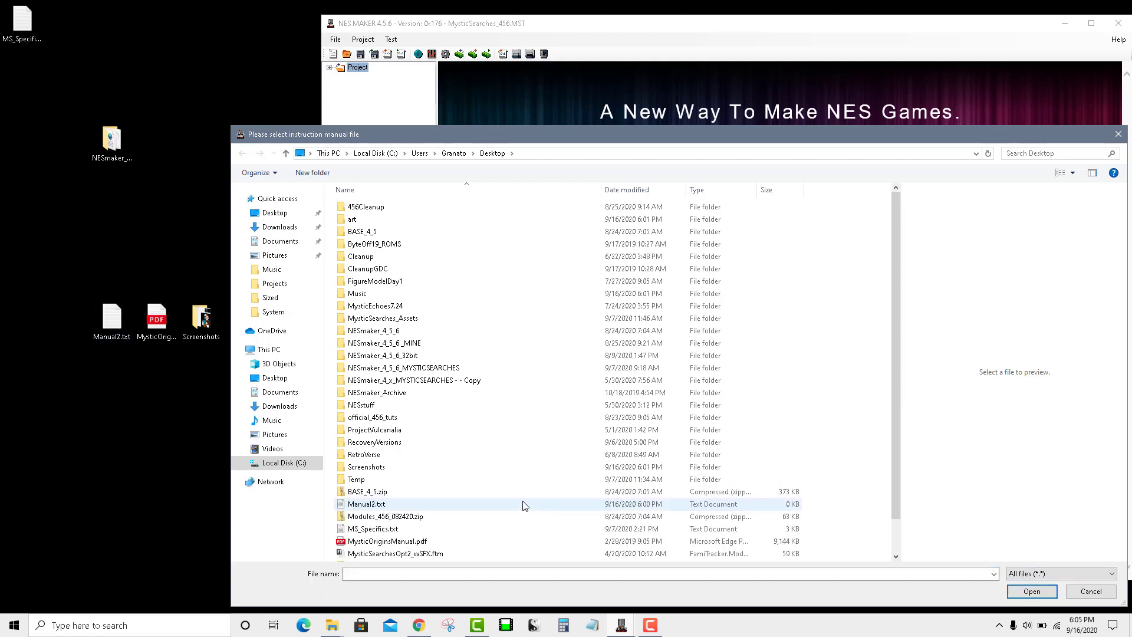
scroll(382, 472, down, 1)
click(383, 470)
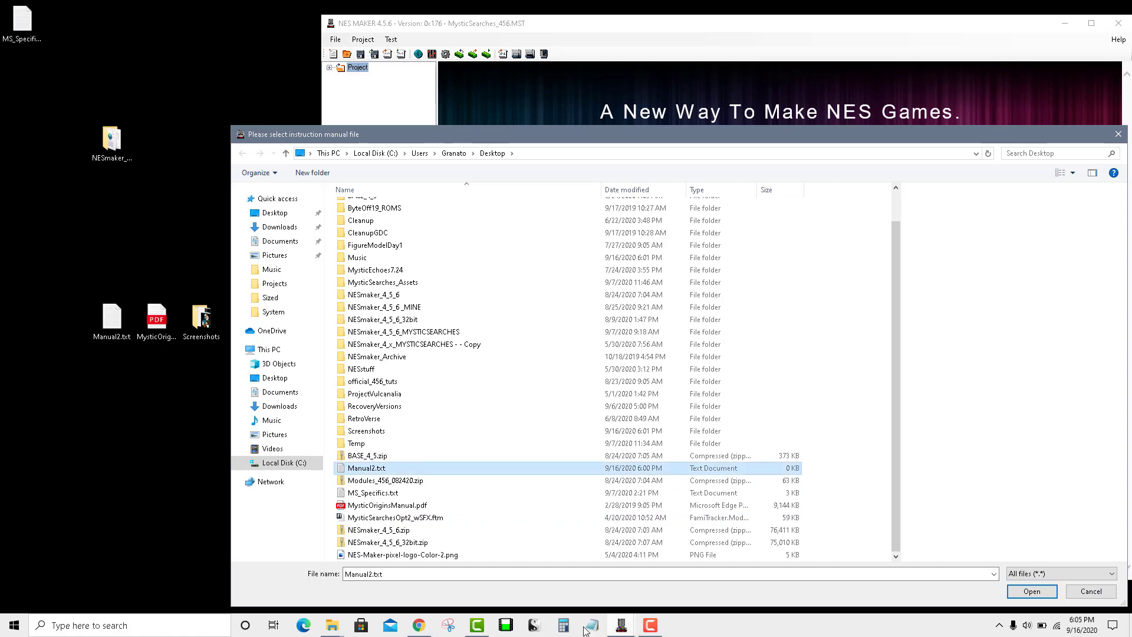
click(1015, 591)
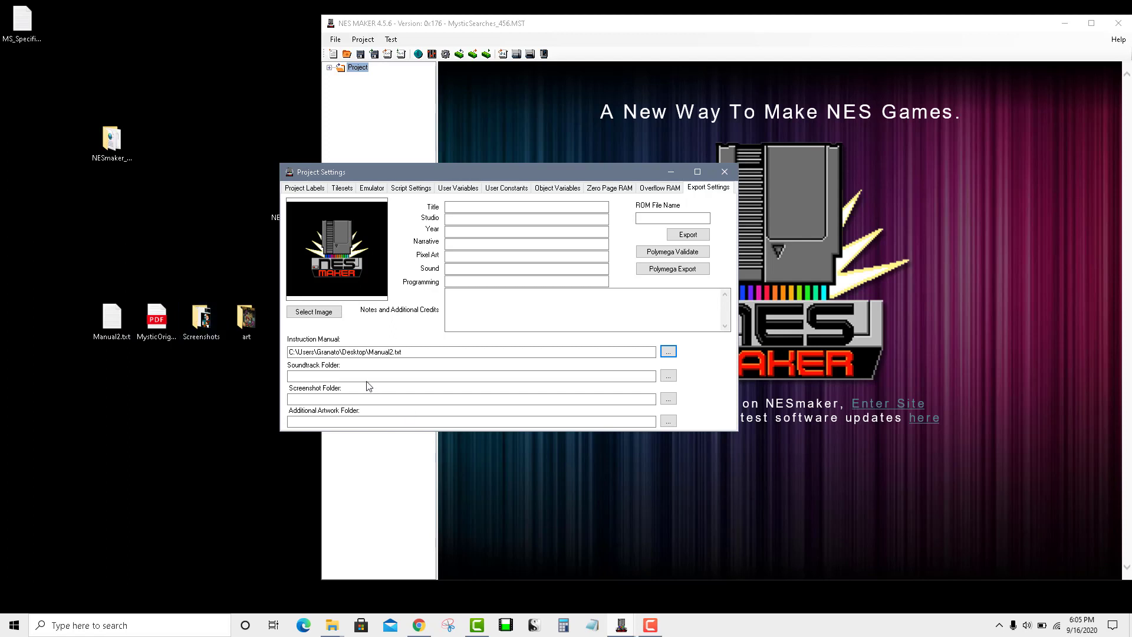
Step: Set the soundtrack folder to Desktop\Music and, at first, the screenshot folder to art
click(668, 375)
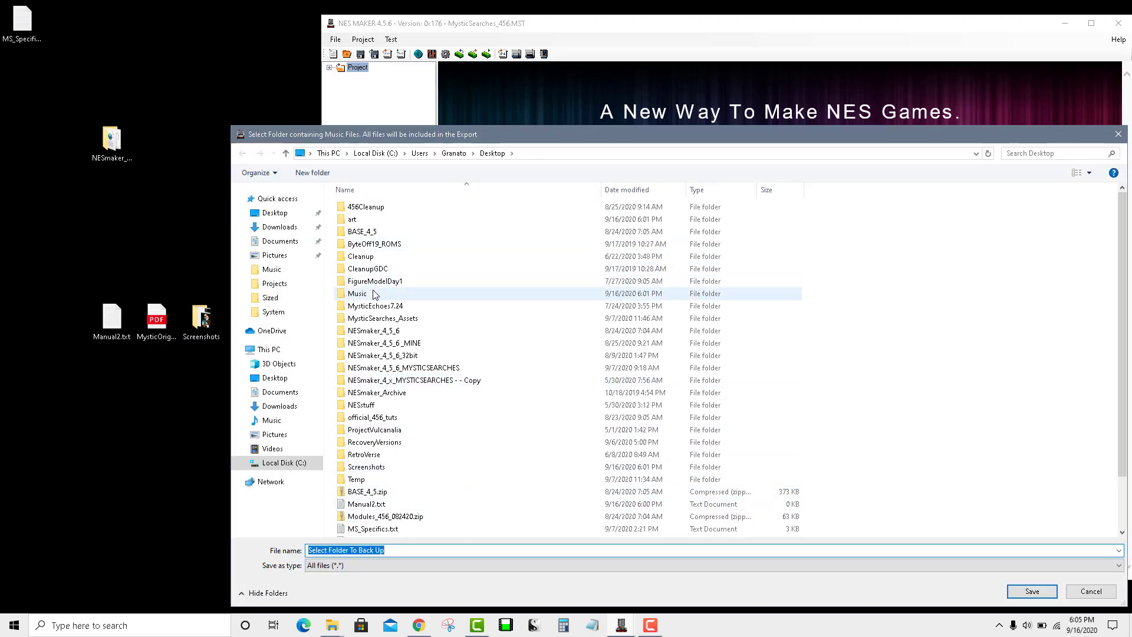
double_click(361, 294)
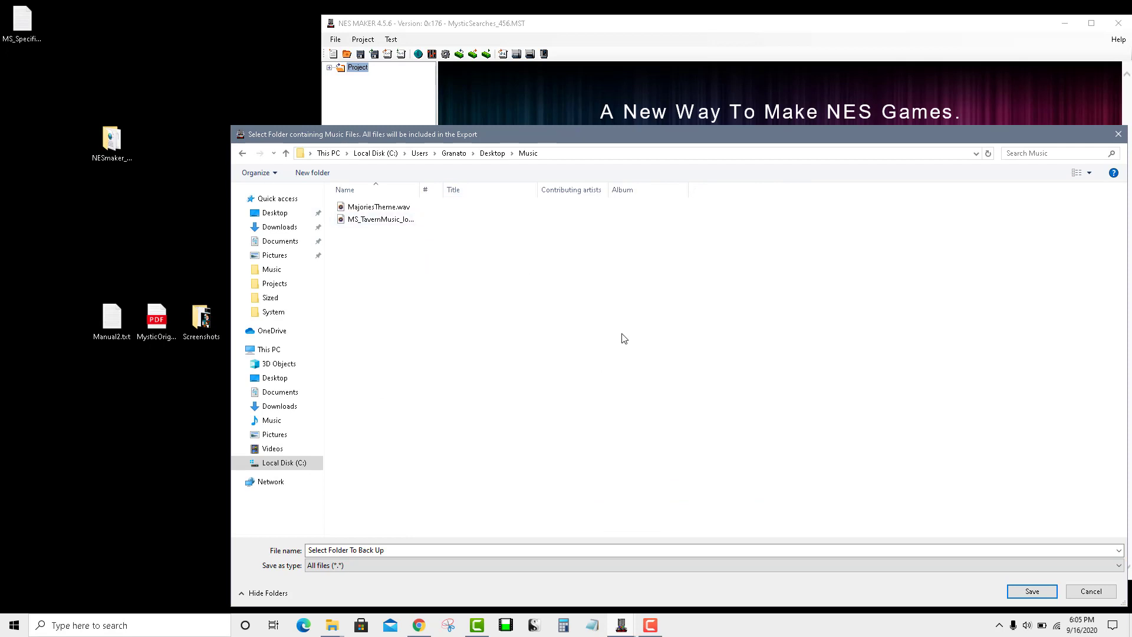
click(1032, 591)
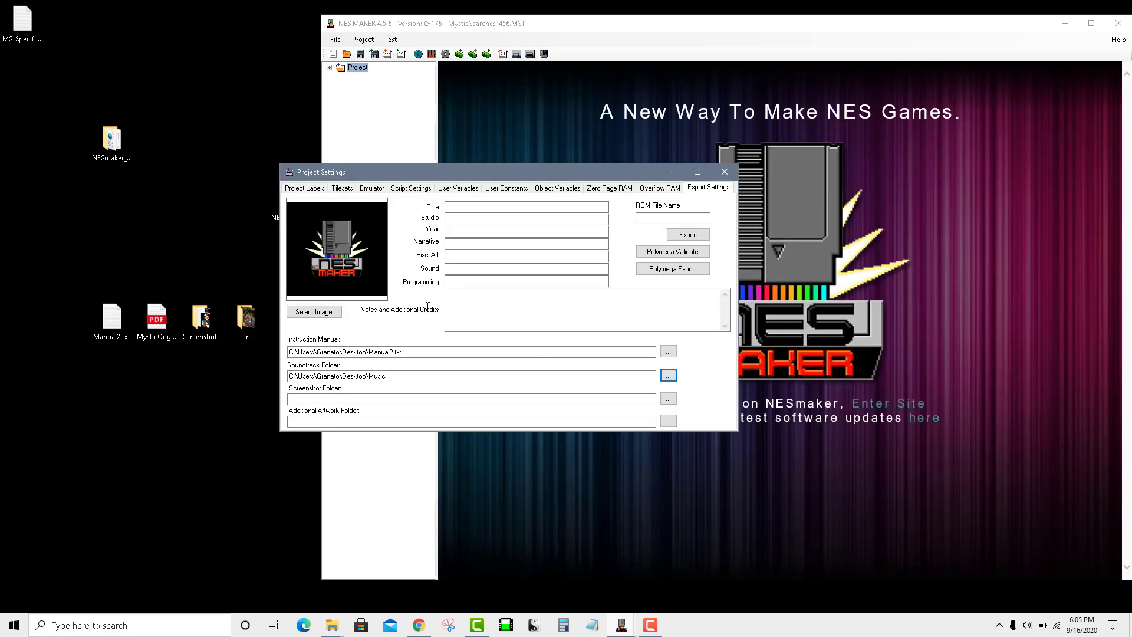
click(668, 398)
click(493, 153)
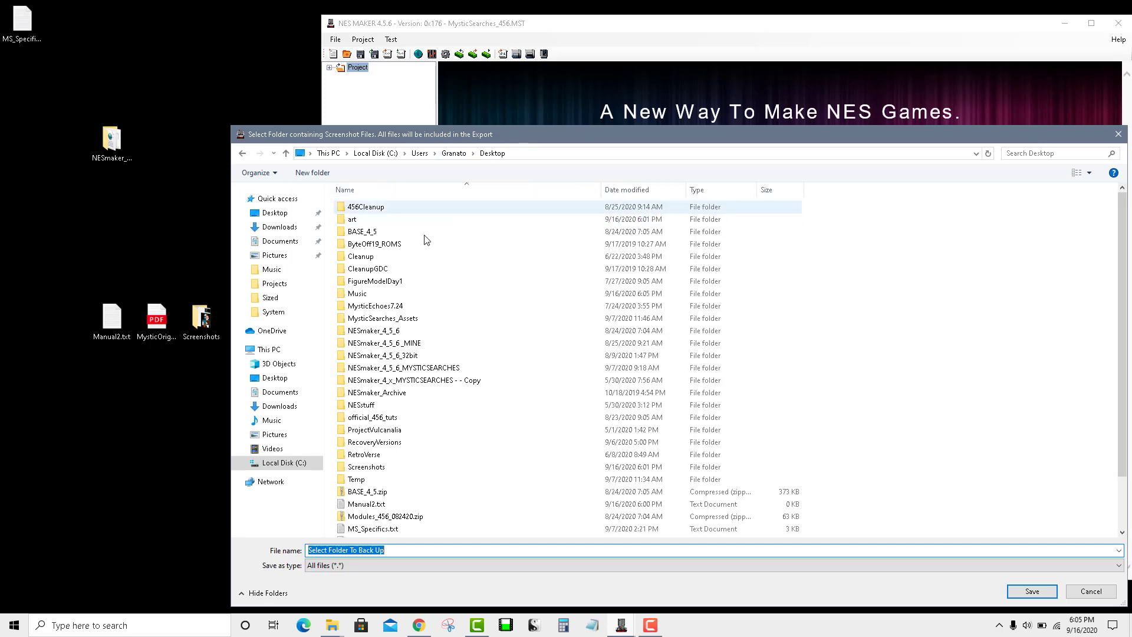
double_click(371, 219)
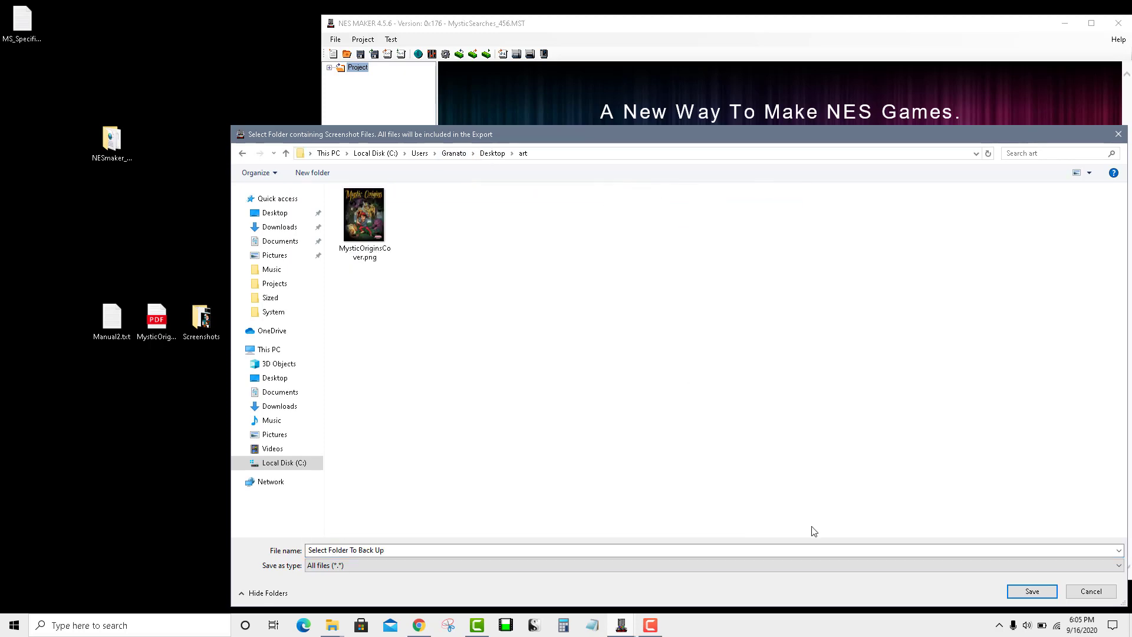
click(1031, 591)
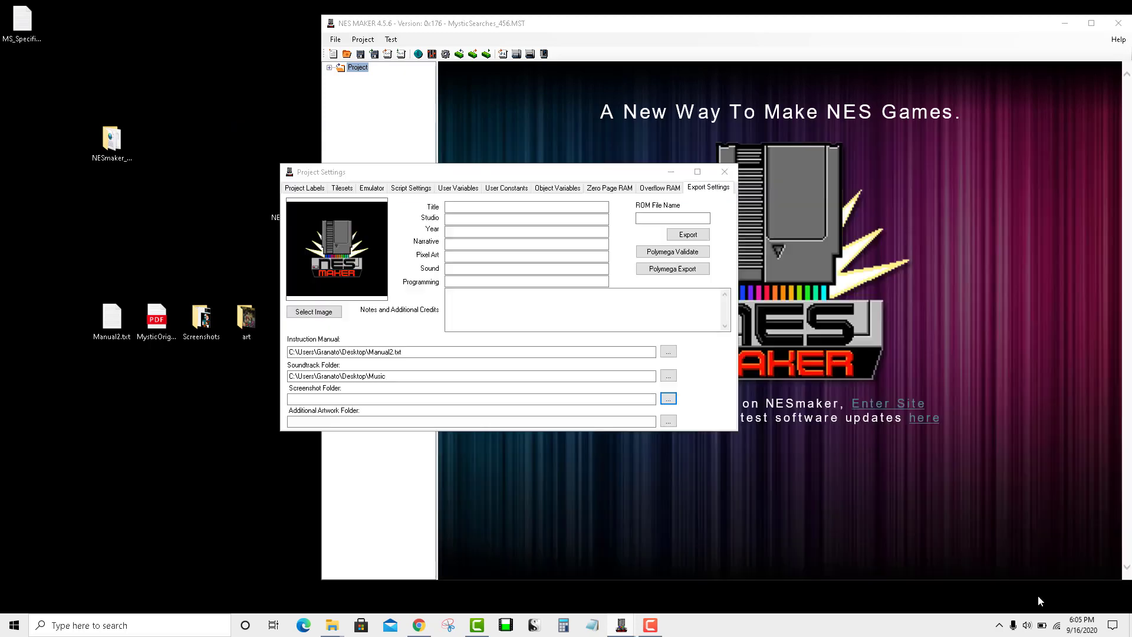
Step: Set the additional artwork folder to Desktop\art and correct screenshots to Desktop\Screenshots
click(668, 421)
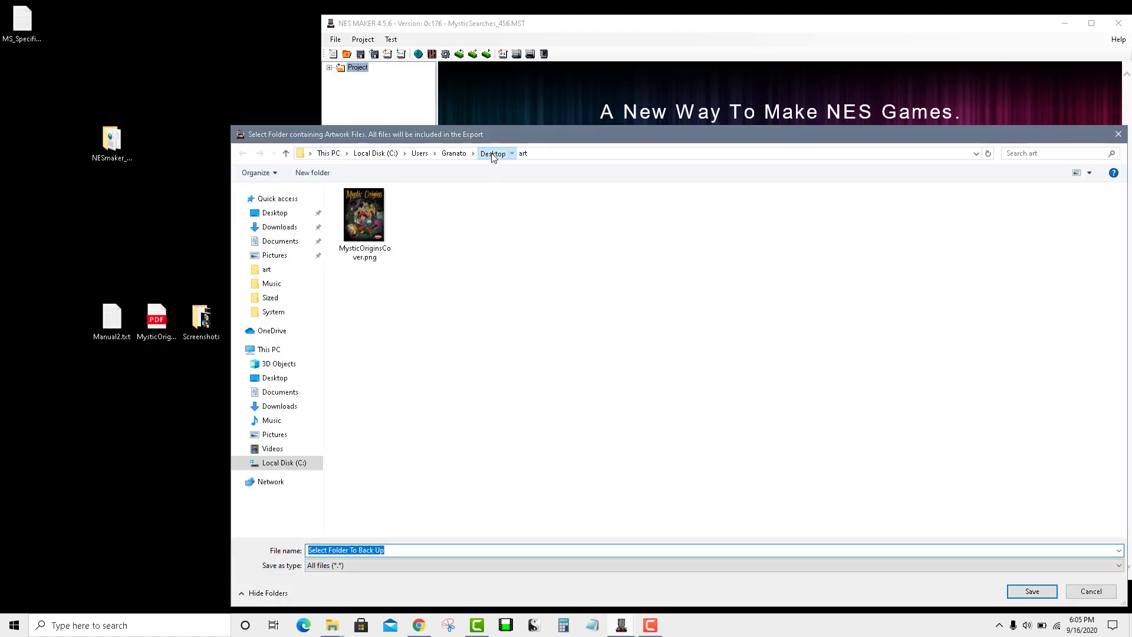
click(493, 153)
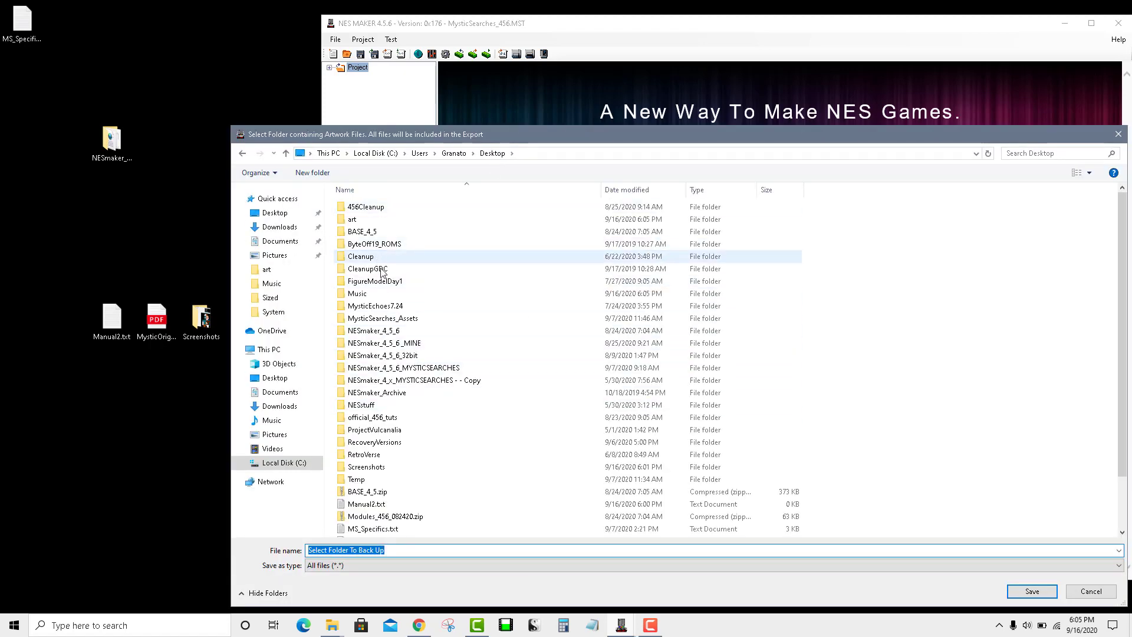
double_click(352, 219)
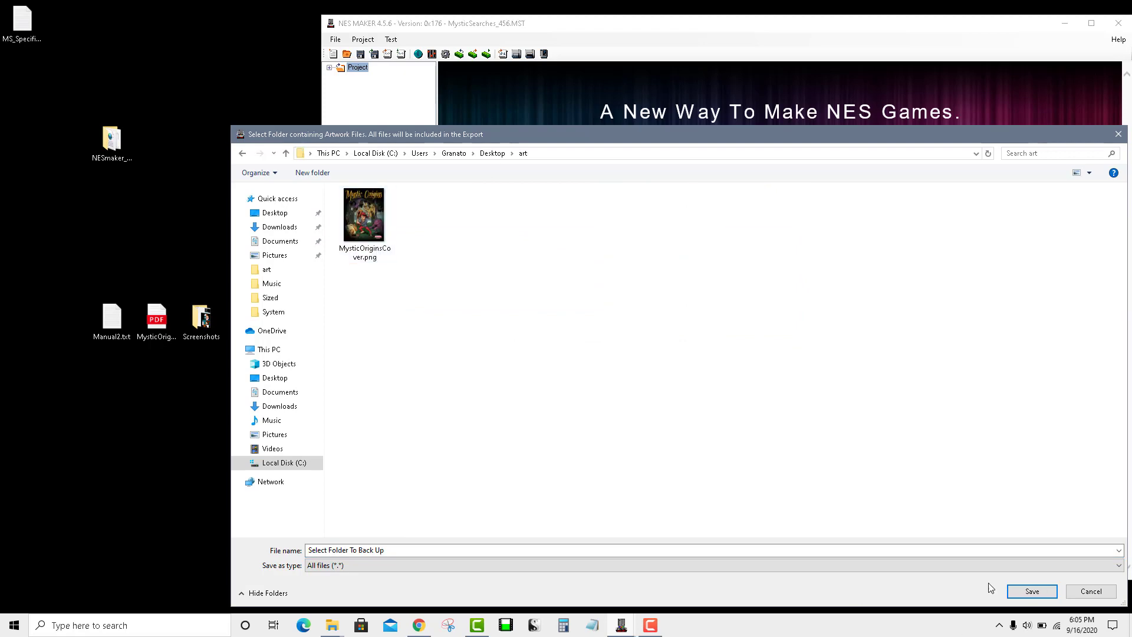
click(1031, 592)
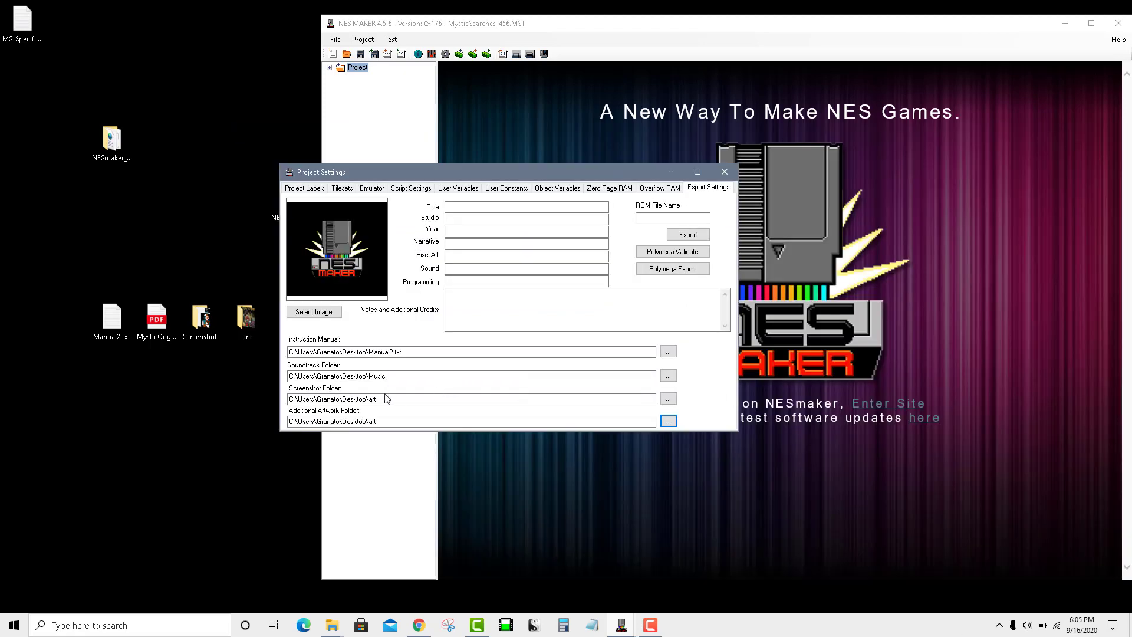
click(668, 399)
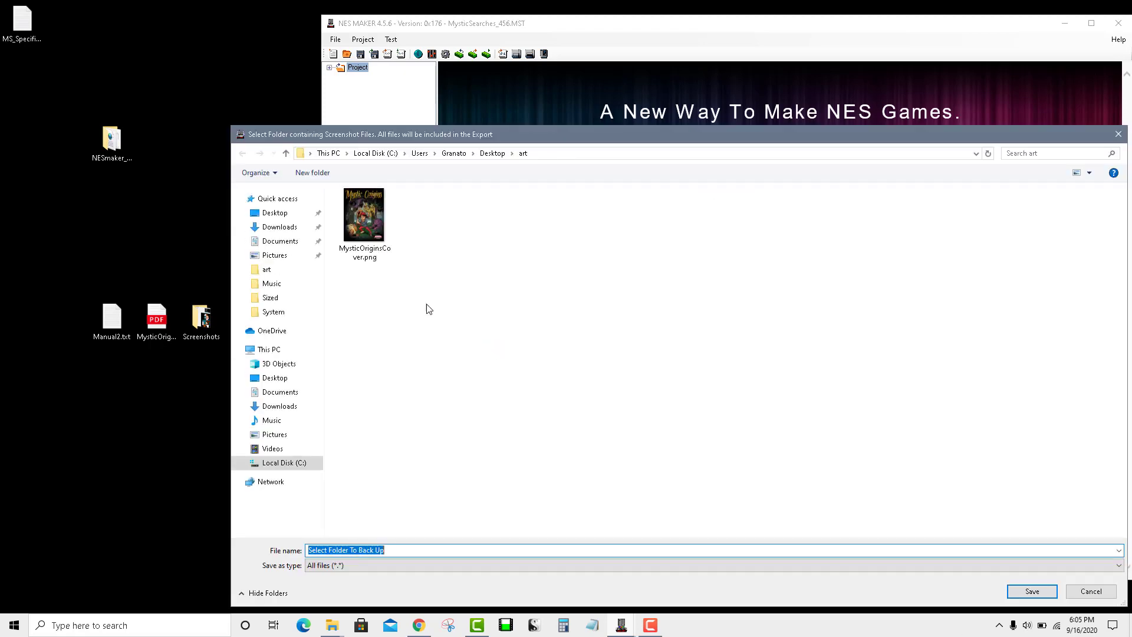
click(488, 153)
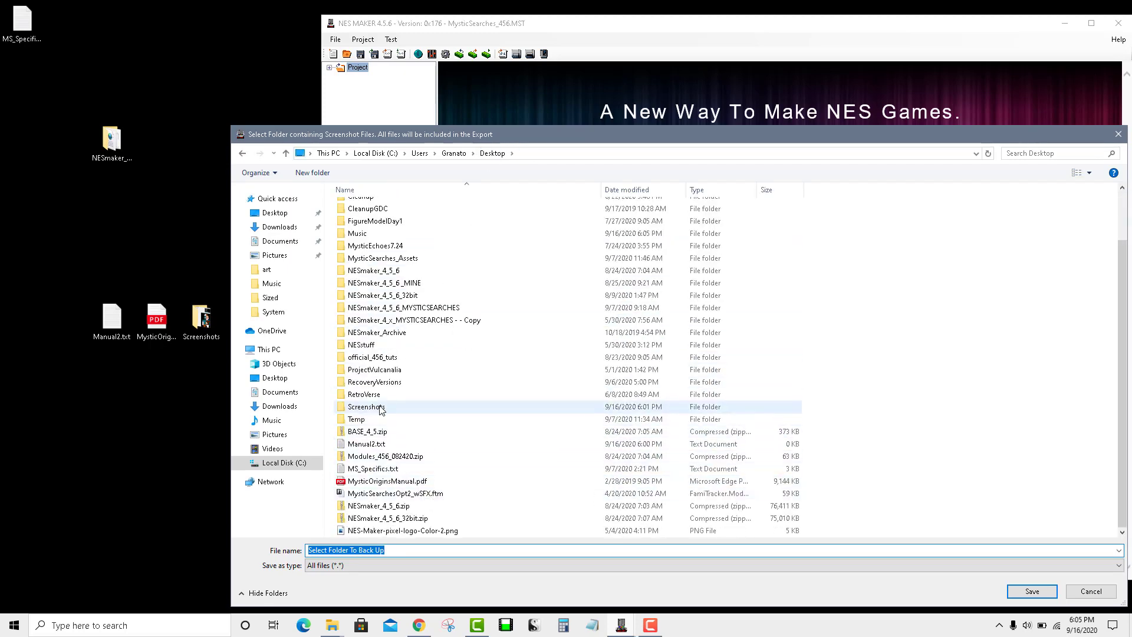
double_click(392, 406)
click(1029, 594)
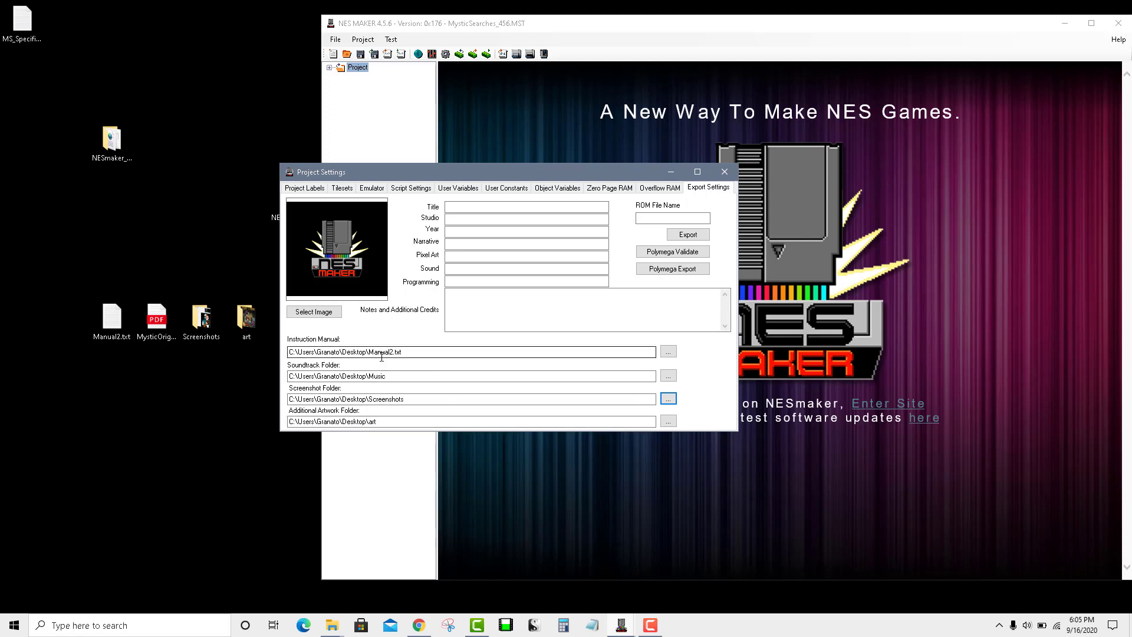
click(441, 375)
drag(441, 375, 287, 371)
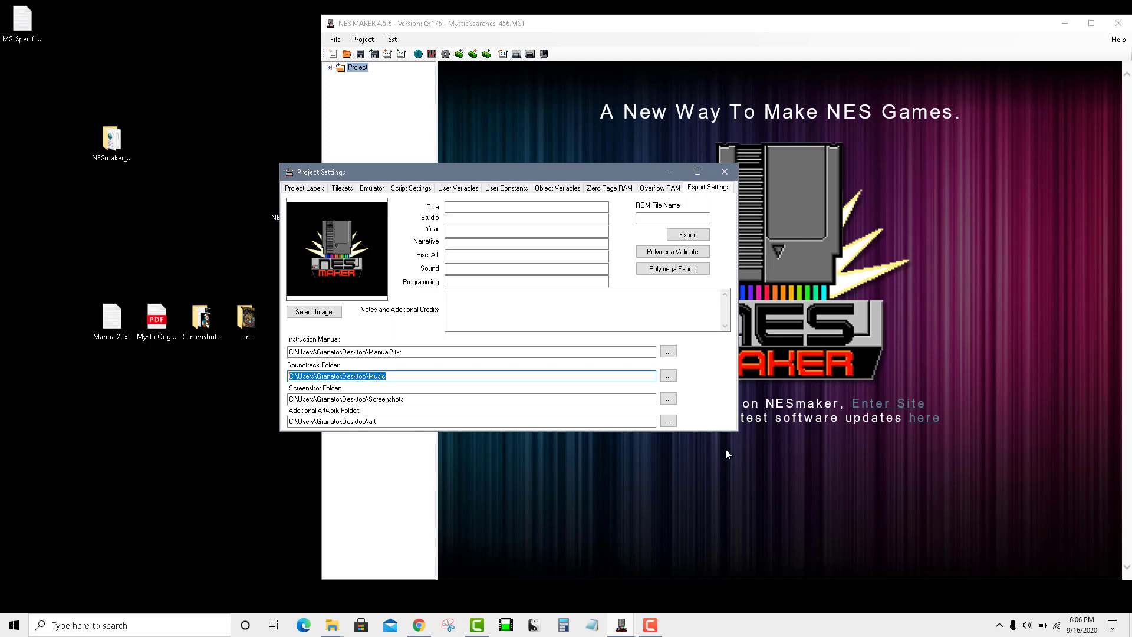
Step: Enter the title JoeGsAwesomeGame, studio NesmakerStudios and year 1989
click(557, 207)
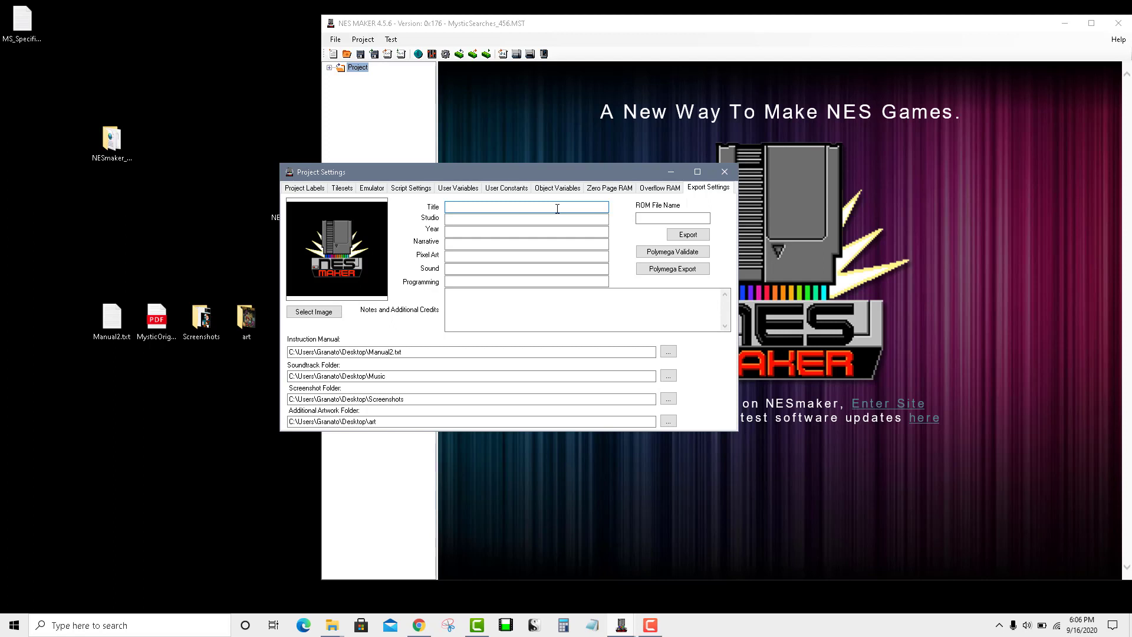
click(557, 208)
text(JoeGsAwesomeGame)
click(562, 219)
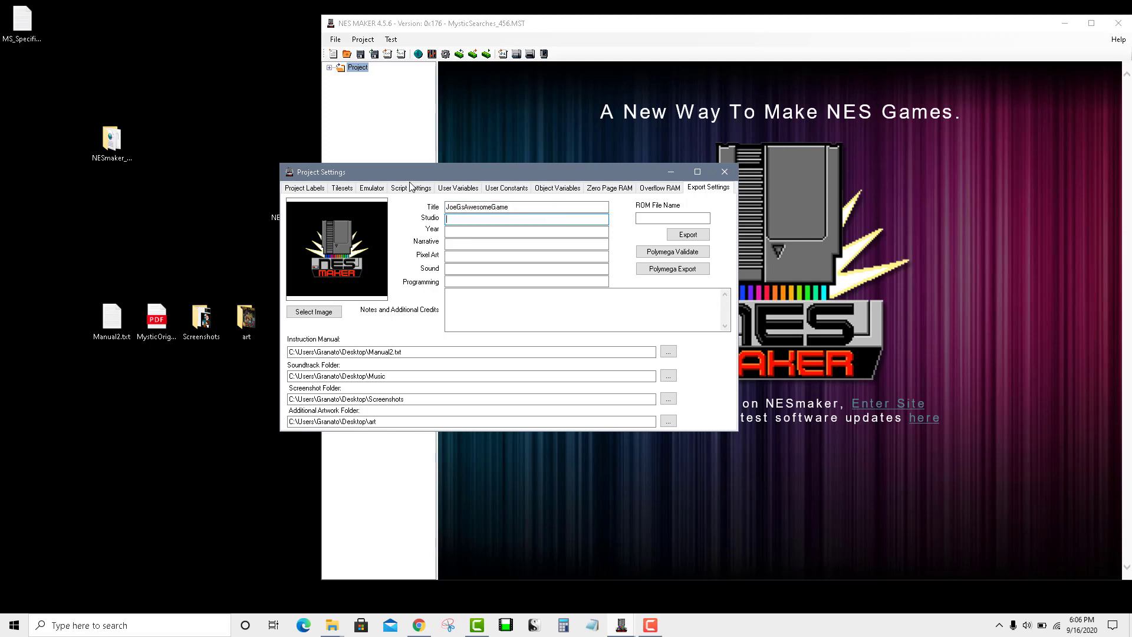
text(NesmakerStudios)
click(488, 230)
text(1989)
Step: Credit the developer's name for Narrative, Pixel Art, Sound and Programming
click(490, 242)
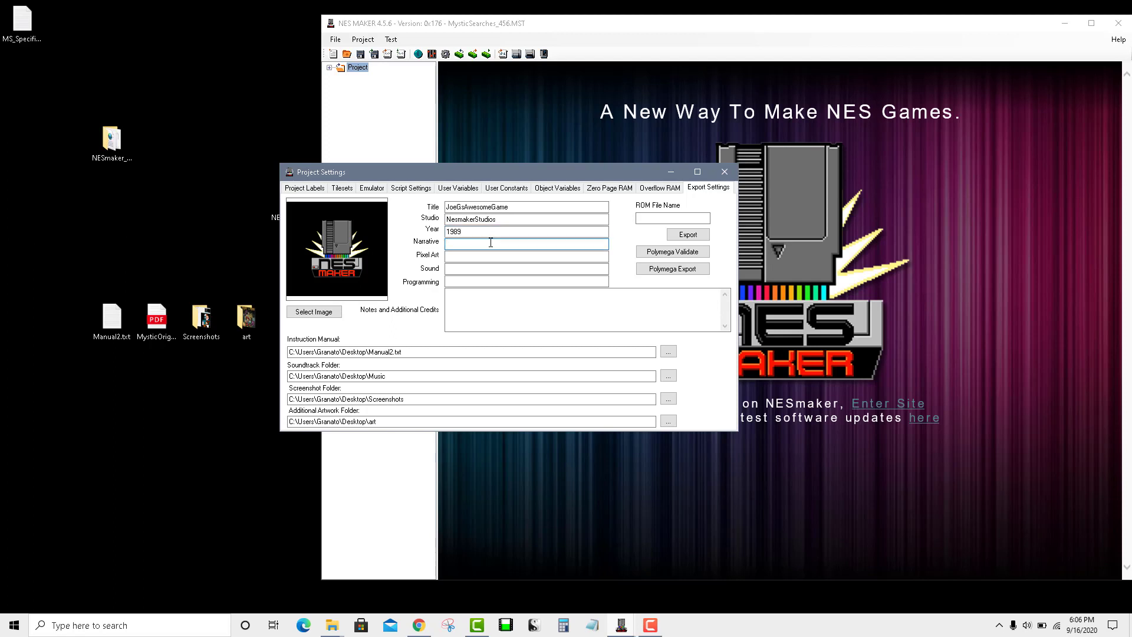
text(Joe Granato)
click(512, 256)
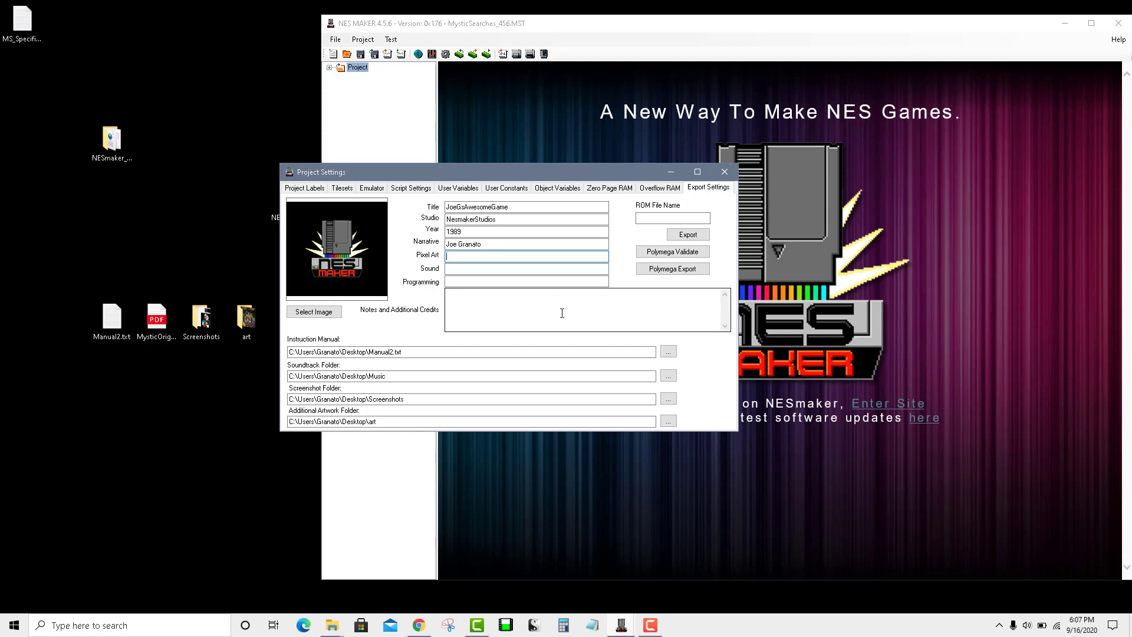
text(Joe Granato)
key(Tab)
text(Joe Granato)
key(Tab)
text(Joe Granato)
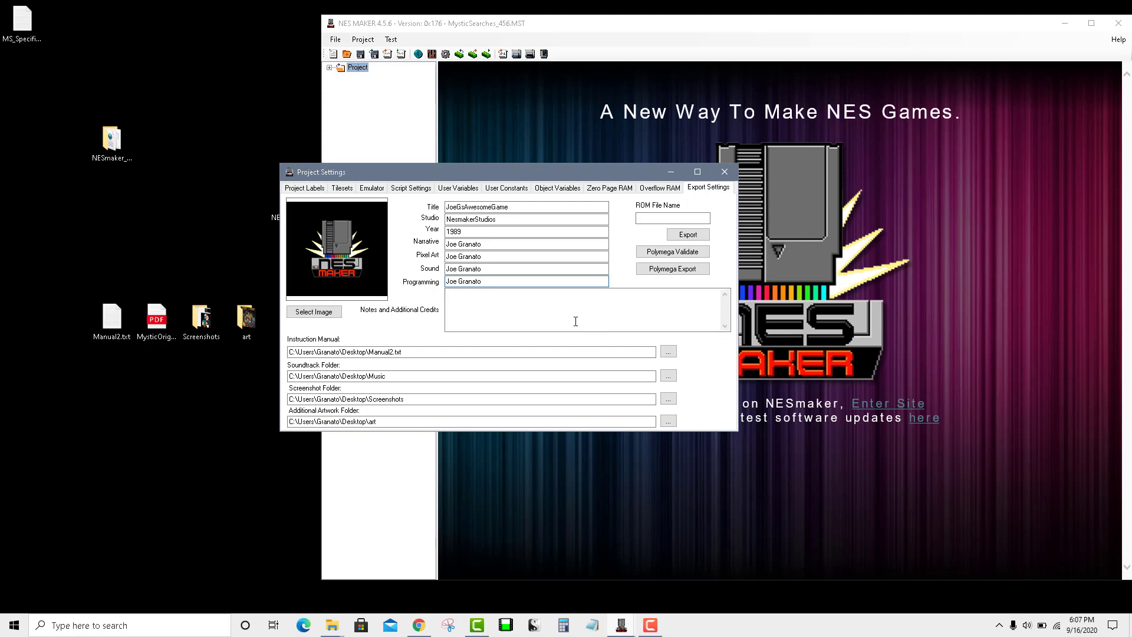
Step: Begin the notes with 'Additional Pixel Artists:', the extra artist's name, and 'Additional Musicians:'
click(560, 307)
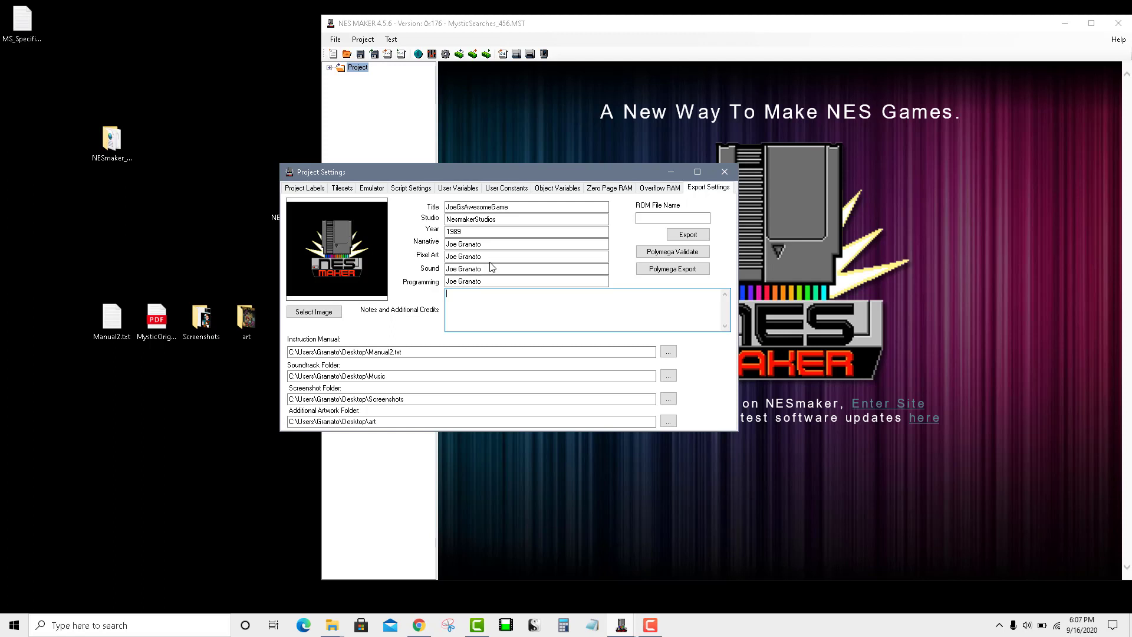
click(461, 257)
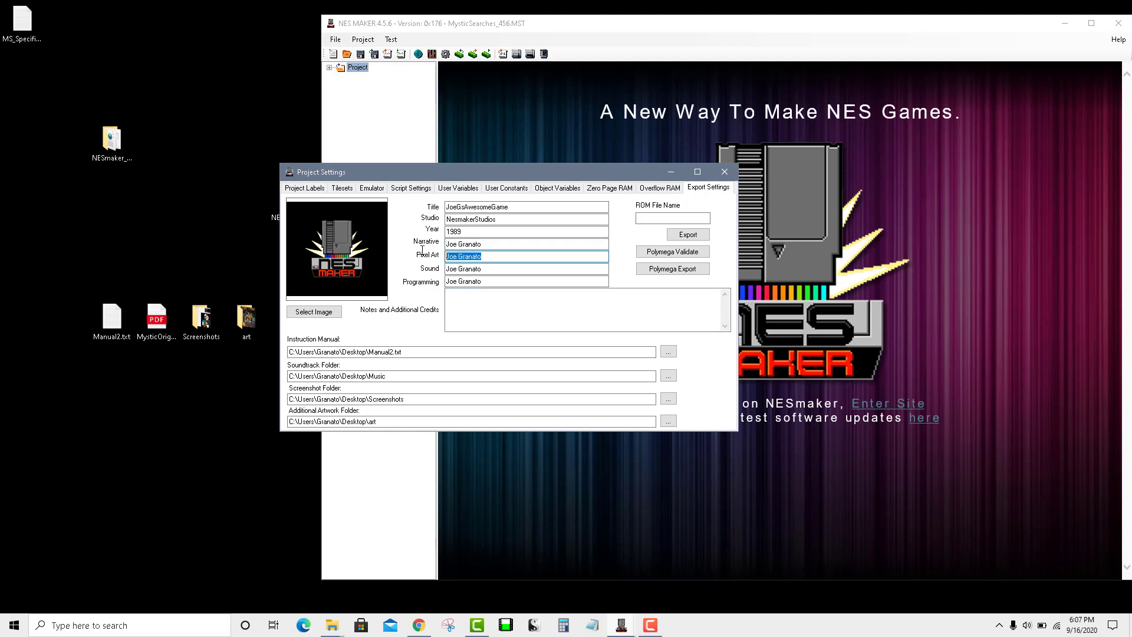
click(494, 300)
text(Additional P)
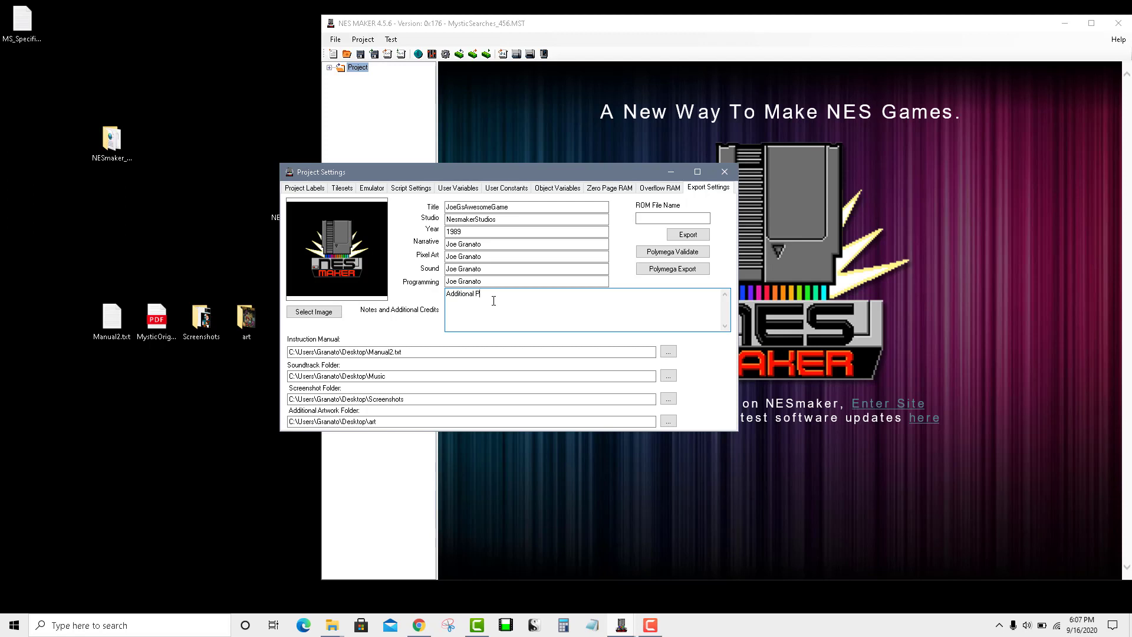
text(ixel Artists:)
key(Return)
text(Additional Music)
text(ians)
text(:)
Step: List five musicians on separate lines, then close with 'Once upon a time, the end.'
key(Return)
text(Person)
key(Return)
text(Bob)
key(Return)
text(John)
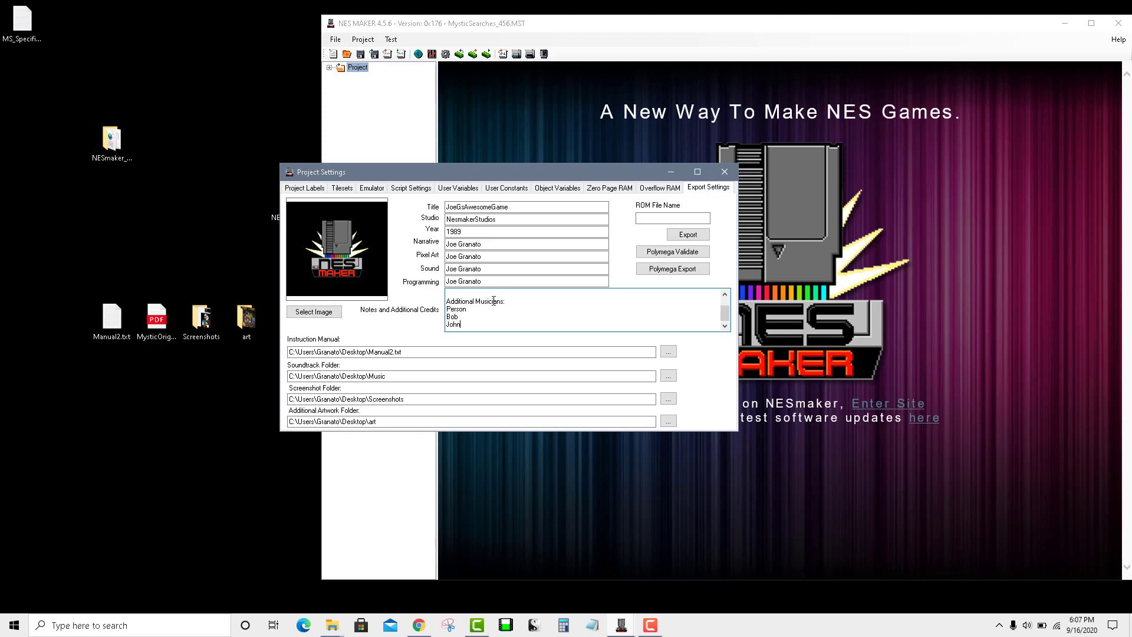
key(Return)
text(Mike)
key(Return)
text(Kurt)
key(Return)
key(Return)
text(Once upon a time, the end.)
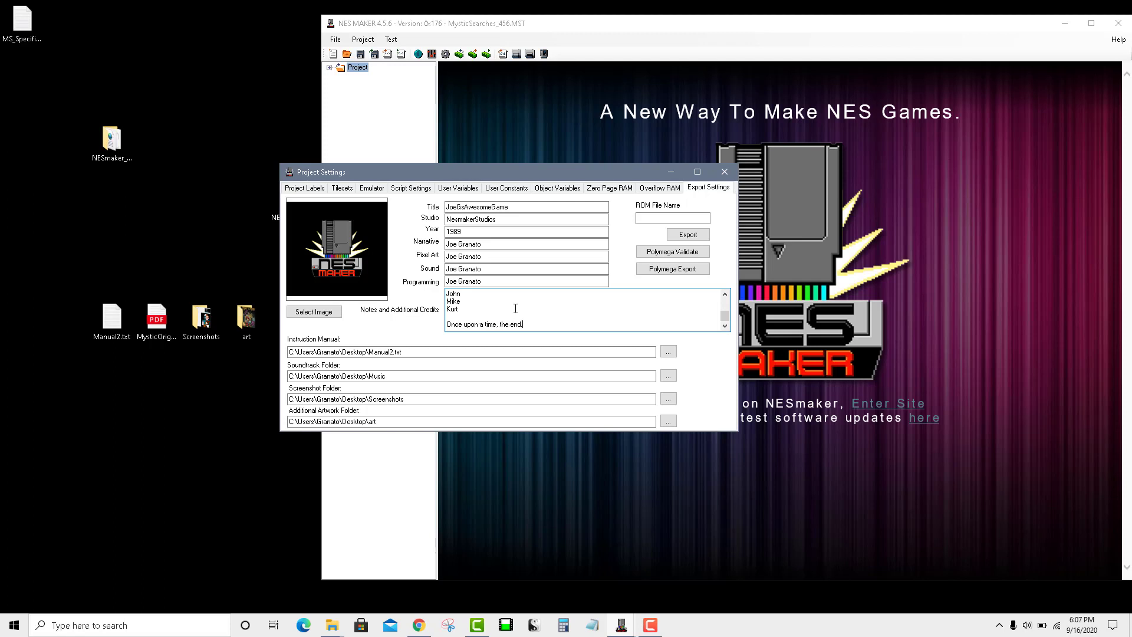
Step: Name the ROM JoeGsAwesomeGame and export it to the Desktop as JoeGsAwesomeGame
click(664, 222)
text(JoeGsAwesomeGame)
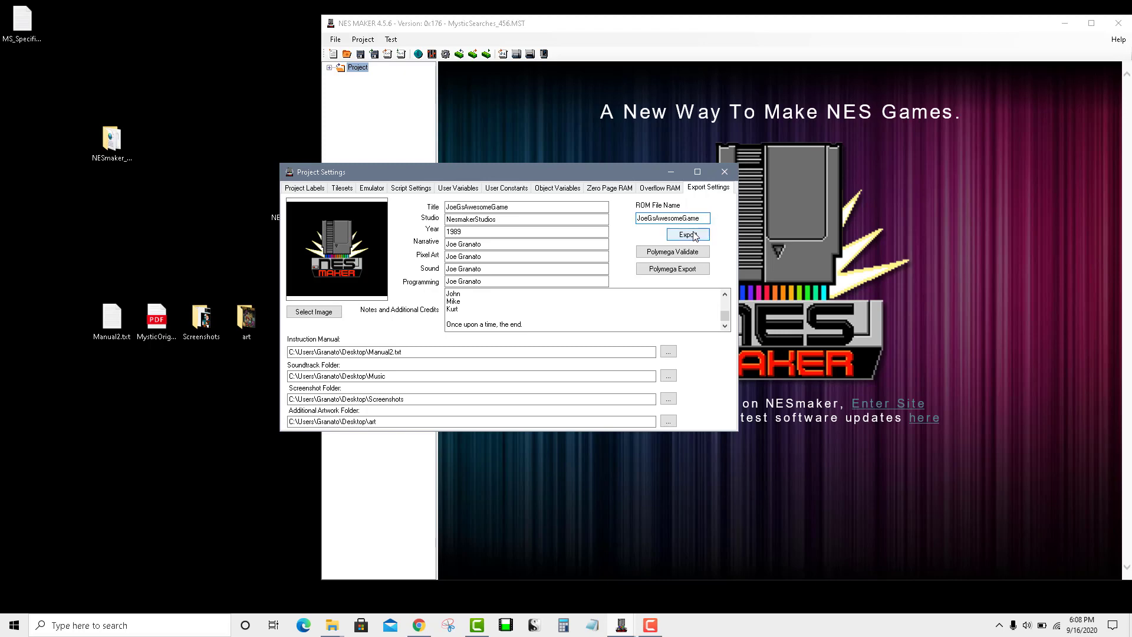
click(688, 234)
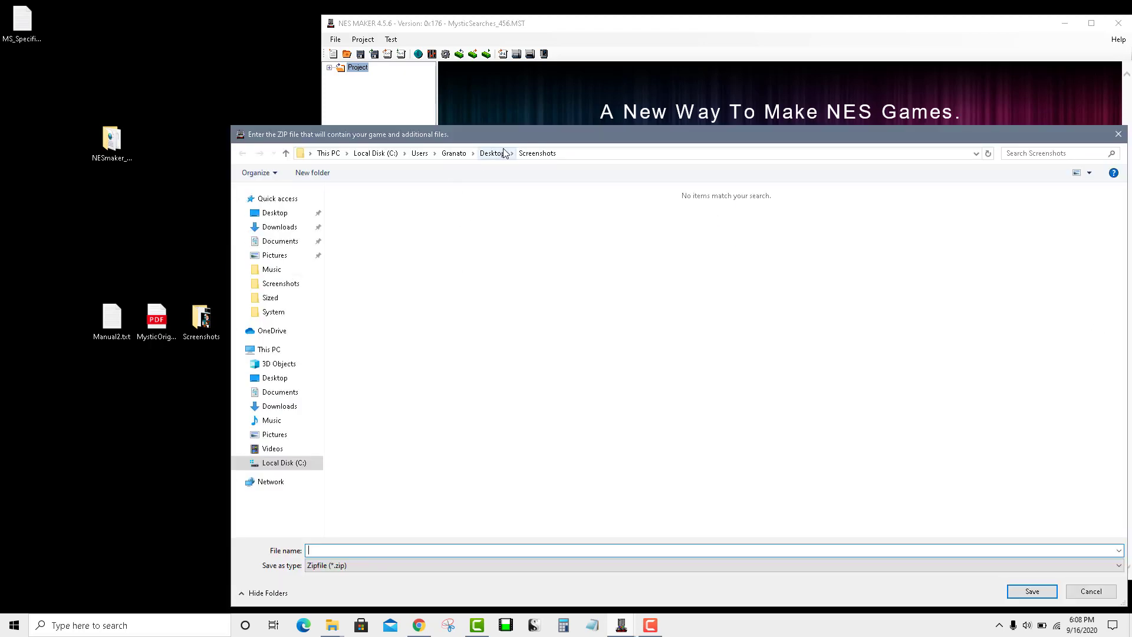
click(499, 154)
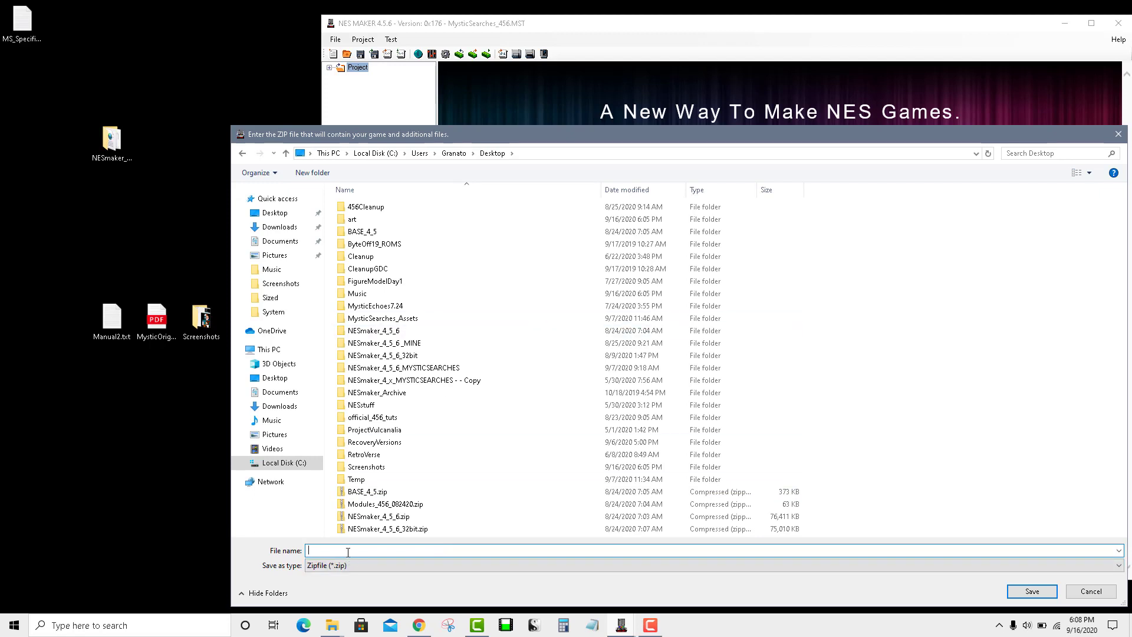
text(testGame)
key(ctrl+a)
key(BackSpace)
text(JoeGsAwesomeGame)
Step: Save the JoeGsAwesomeGame export and close the build console once it finishes
click(1027, 592)
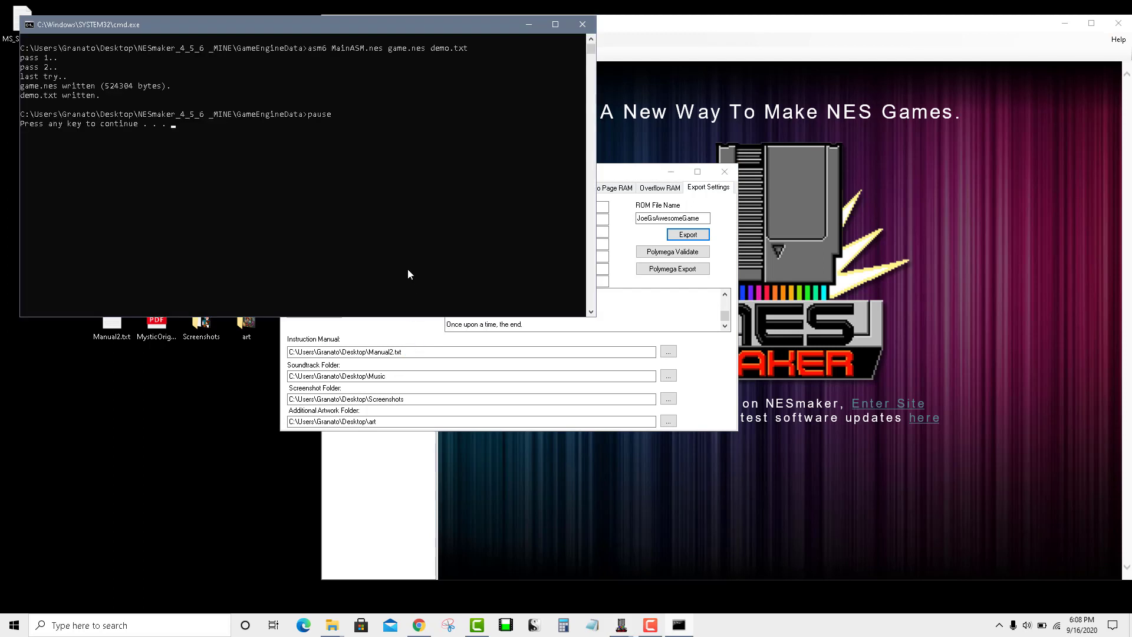
key(Return)
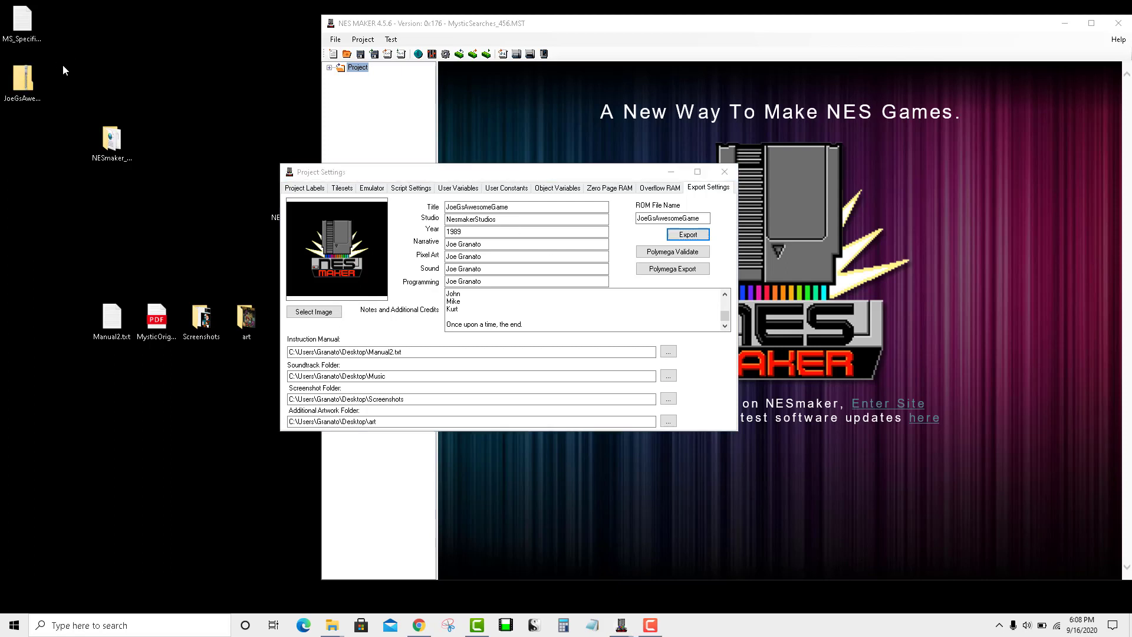
Step: Extract JoeGsAwesomeGame.zip onto the Desktop with 7-Zip's Extract files... option
drag(63, 65, 24, 96)
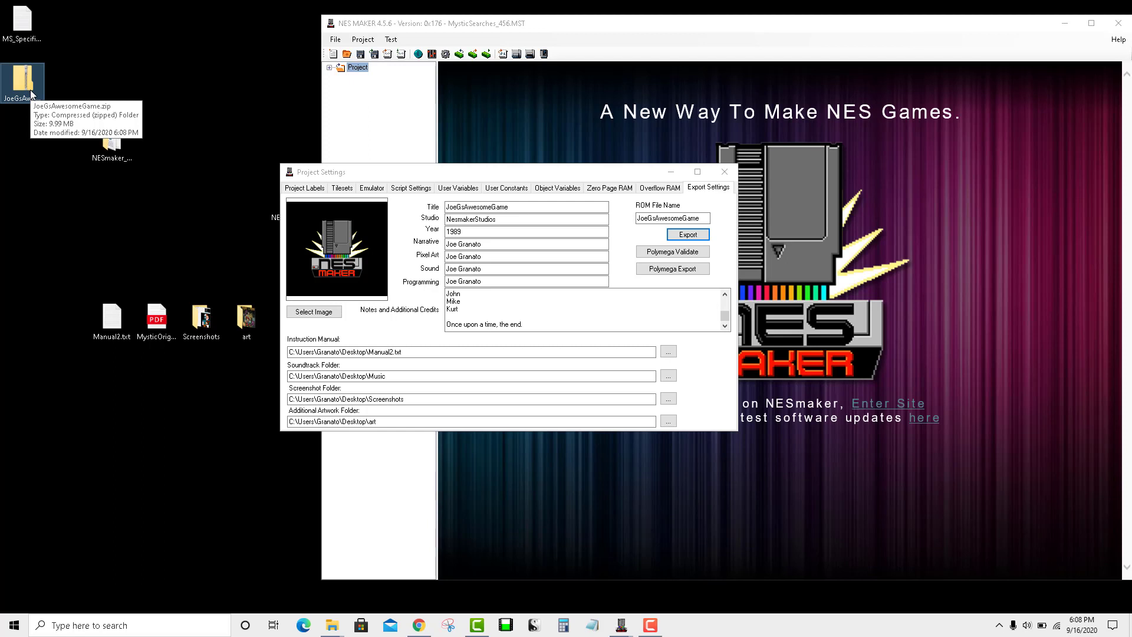
right_click(32, 93)
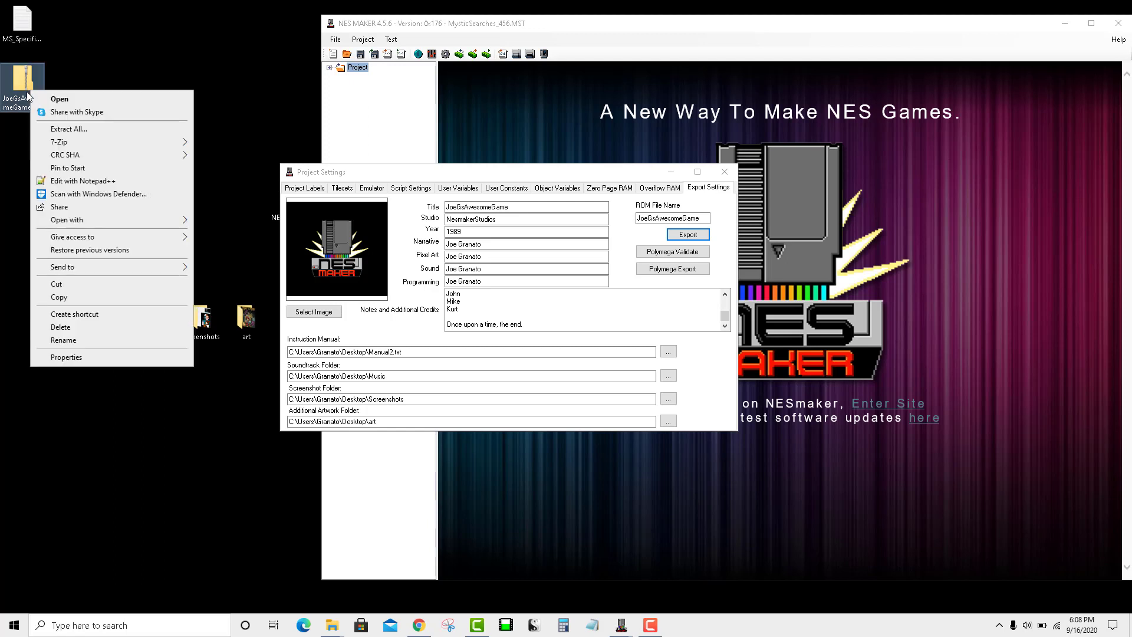
click(102, 69)
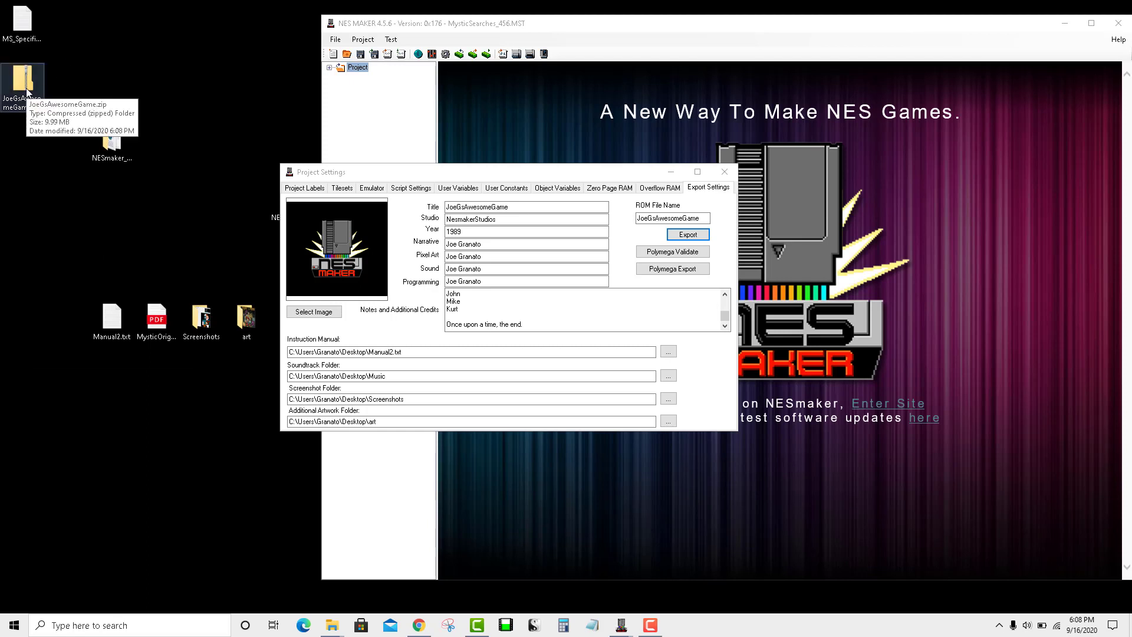
right_click(27, 88)
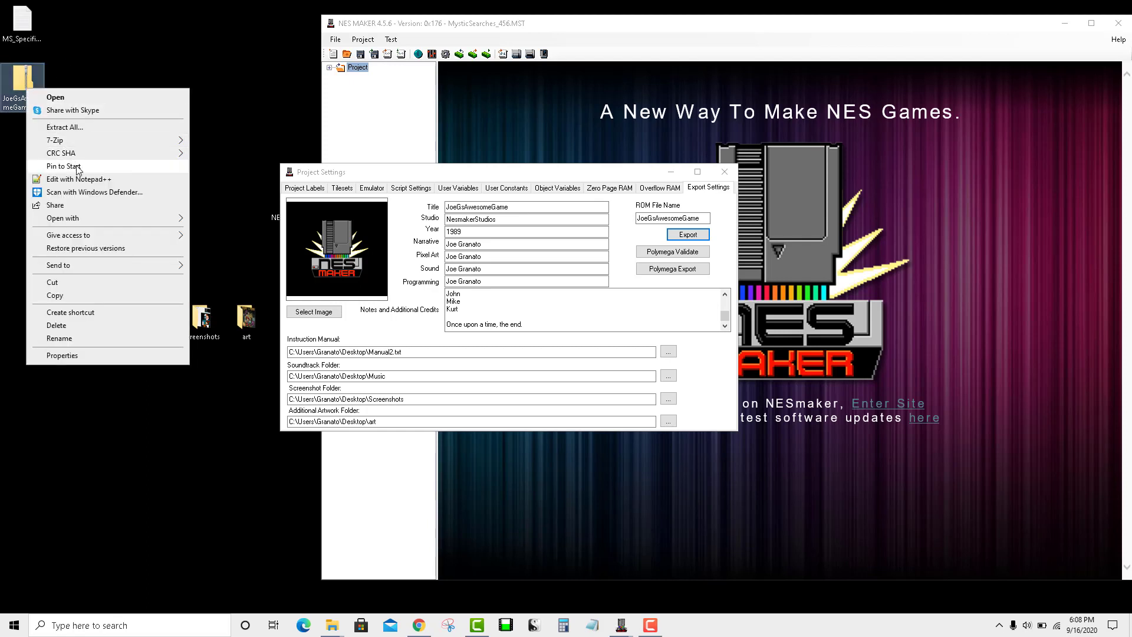
mouse_move(75, 142)
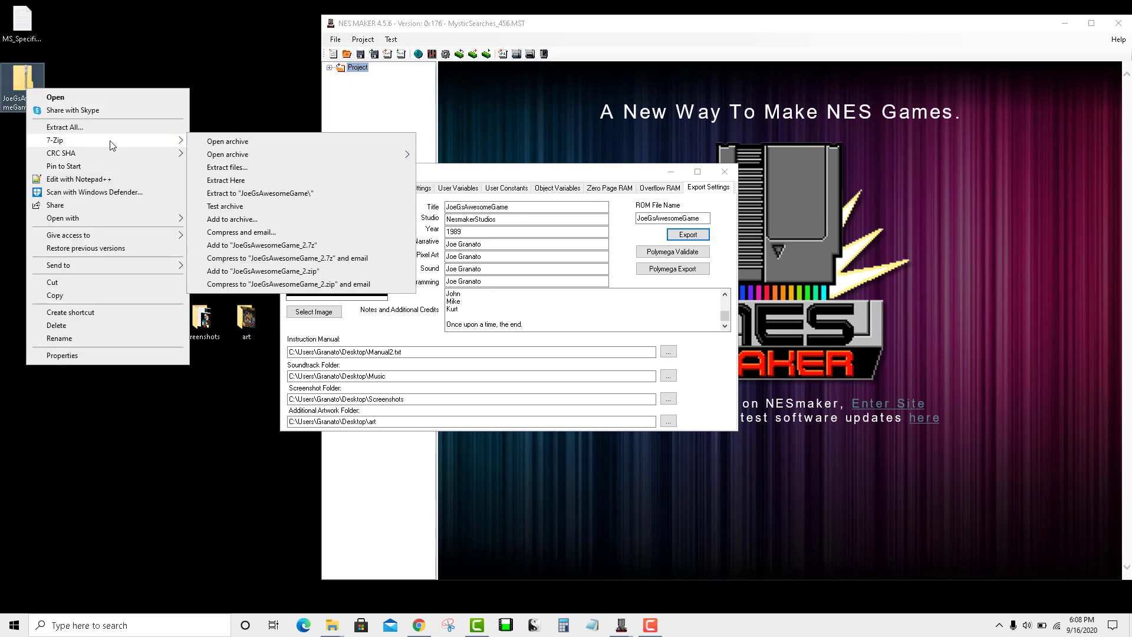
click(249, 168)
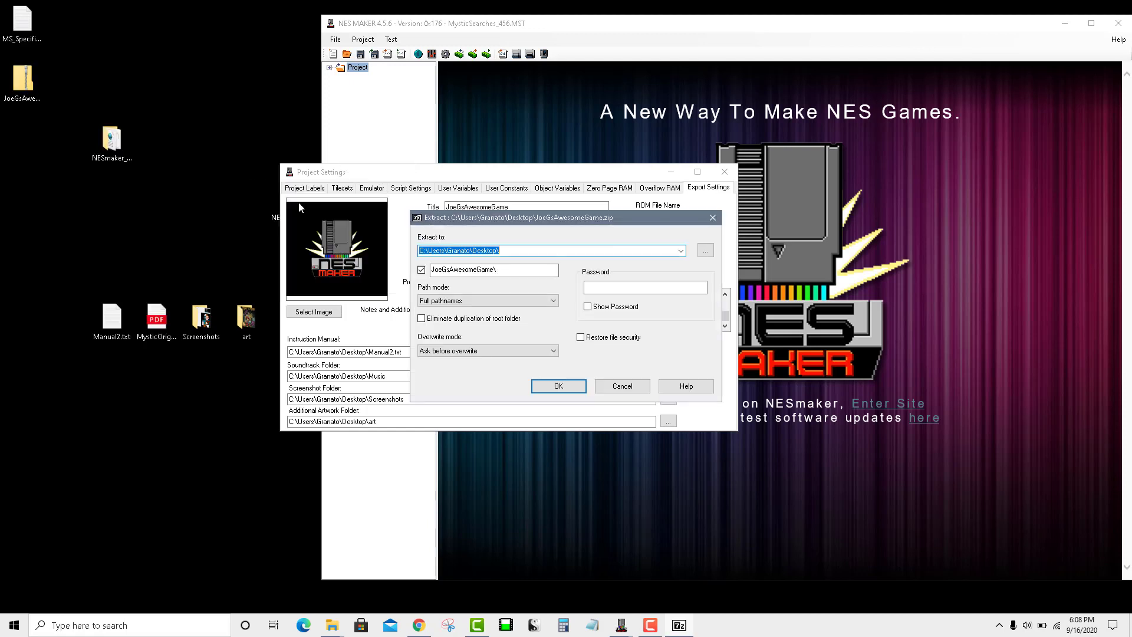
click(579, 386)
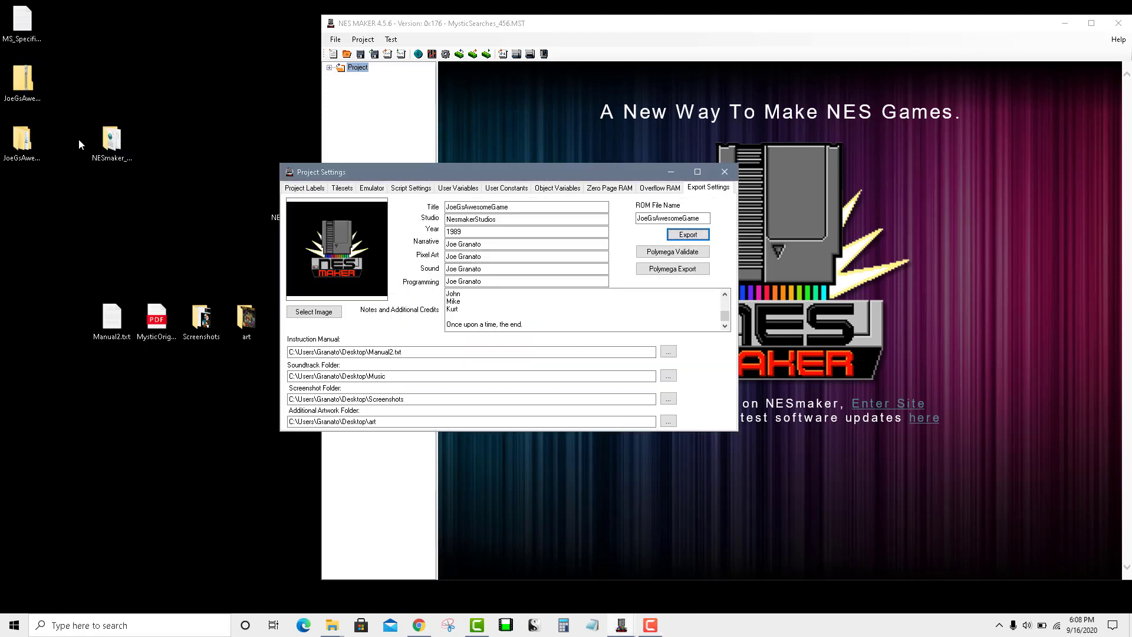
click(29, 94)
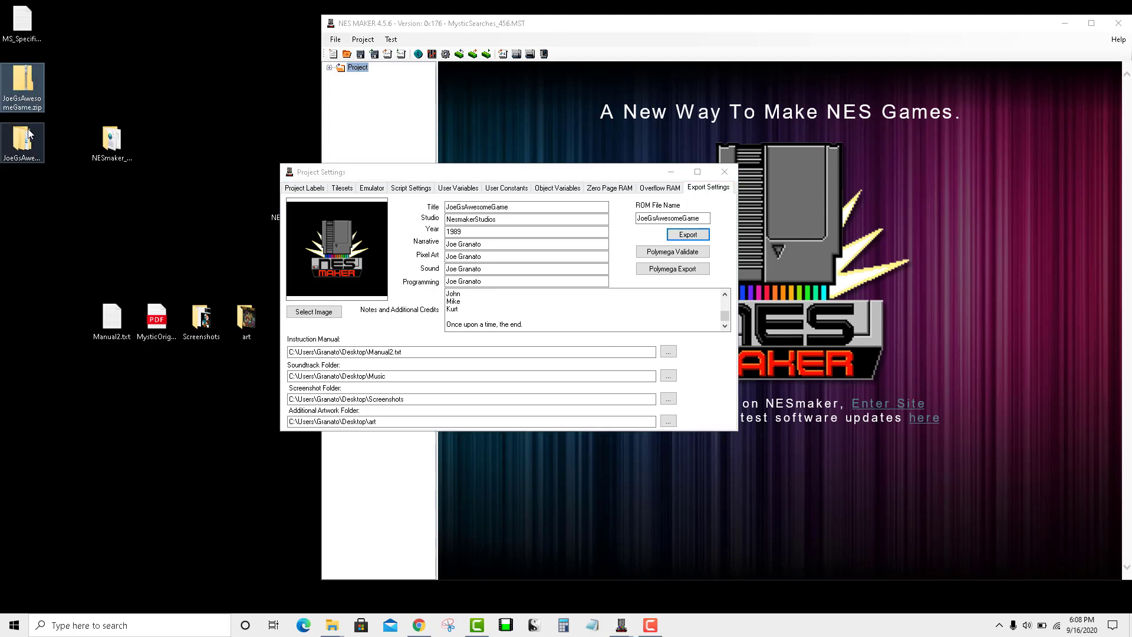
Step: Open the extracted JoeGsAwesomeGame folder and then its inner JoeGsAwesomeGame folder
click(86, 125)
double_click(21, 142)
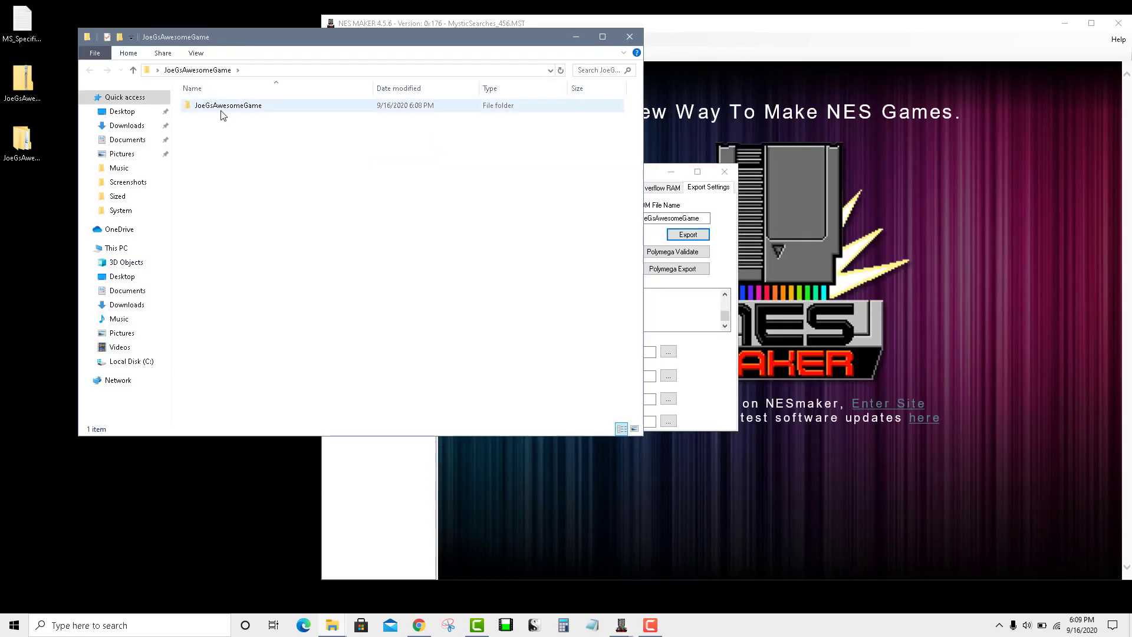
double_click(227, 109)
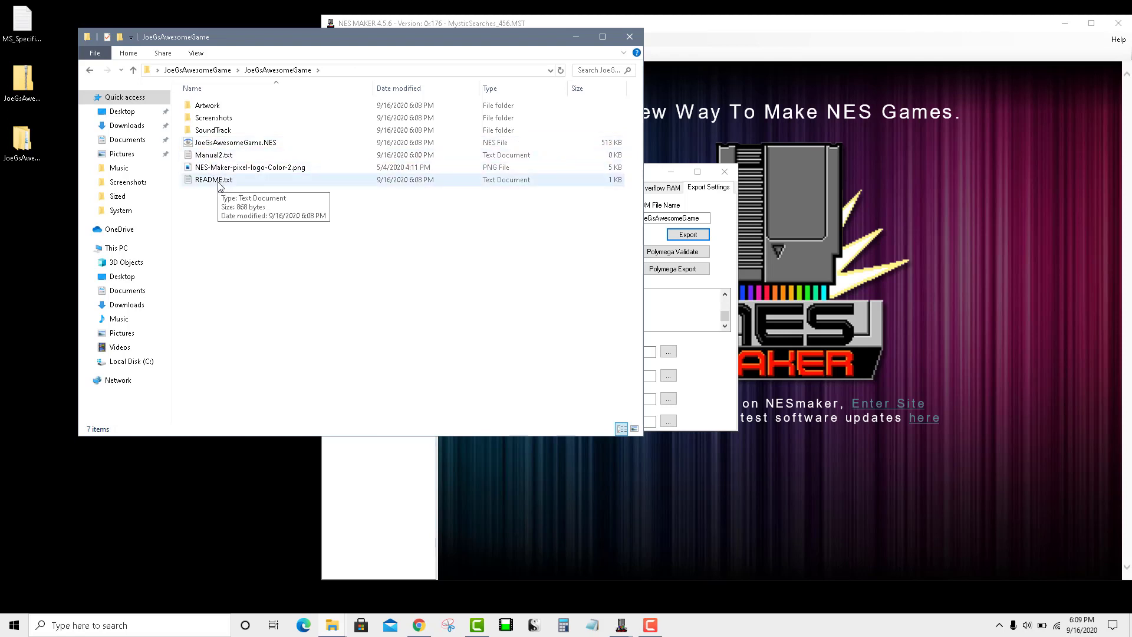
Step: Open README.txt in Notepad, select the musician credits, then select the SoundTrack folder in Explorer
double_click(217, 180)
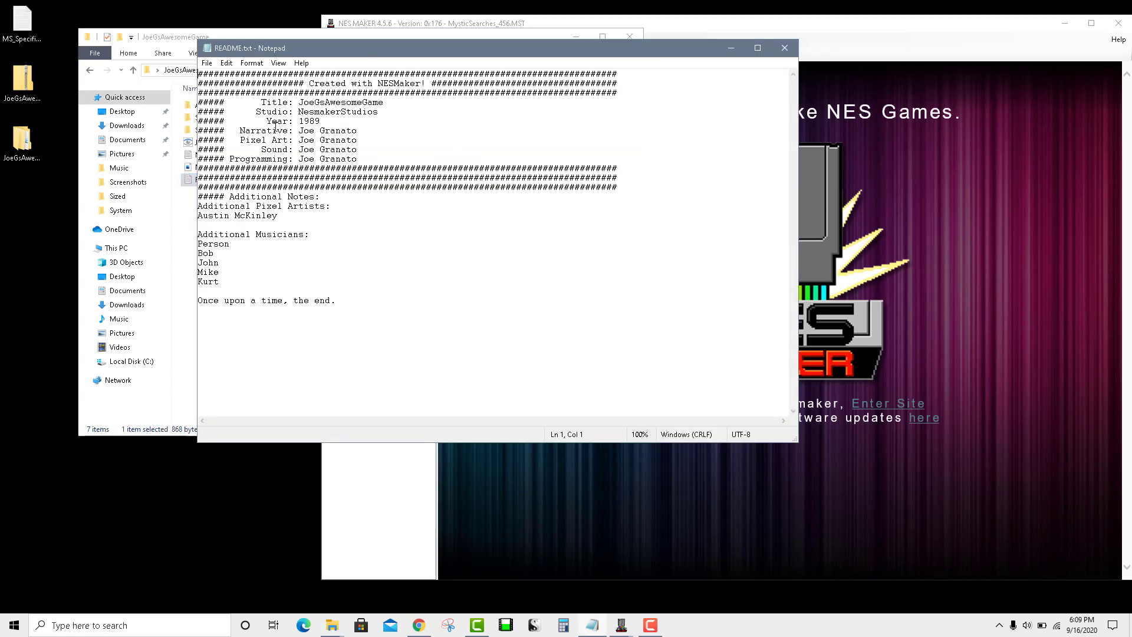
drag(407, 329, 198, 225)
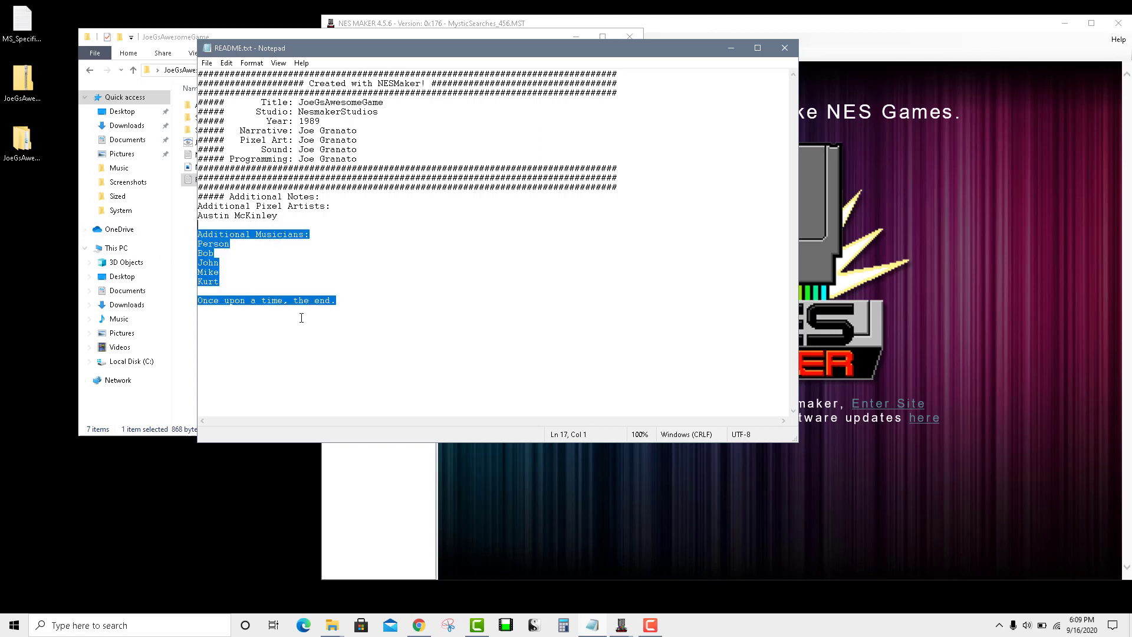
click(189, 281)
click(202, 132)
Step: Check the SoundTrack, Screenshots and Artwork folders' contents, then close File Explorer and the README
double_click(201, 132)
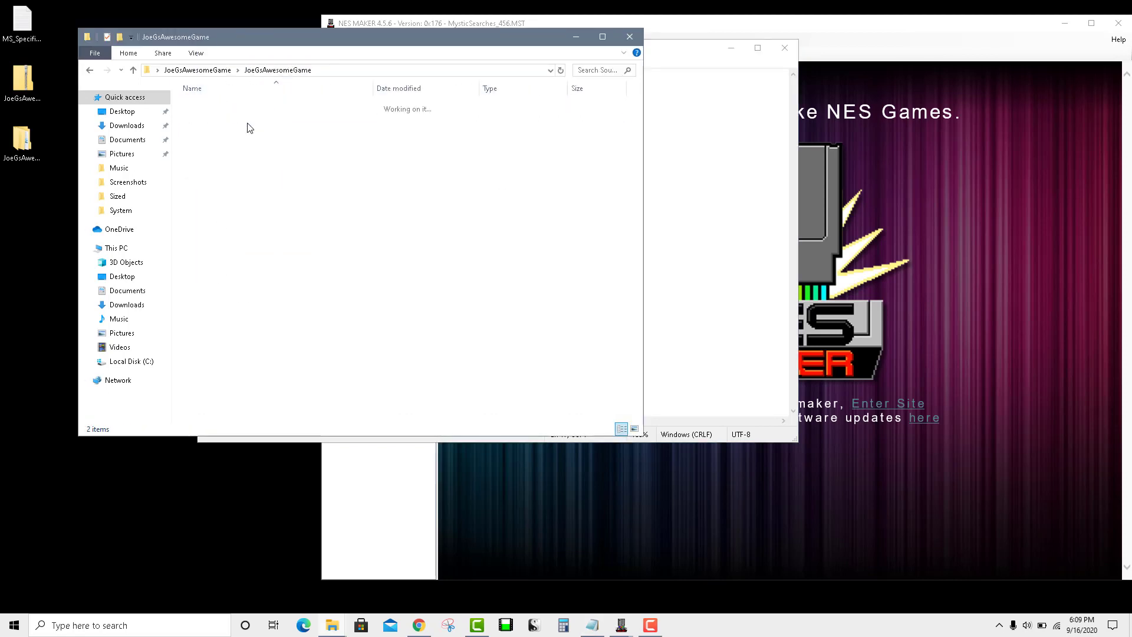
double_click(225, 122)
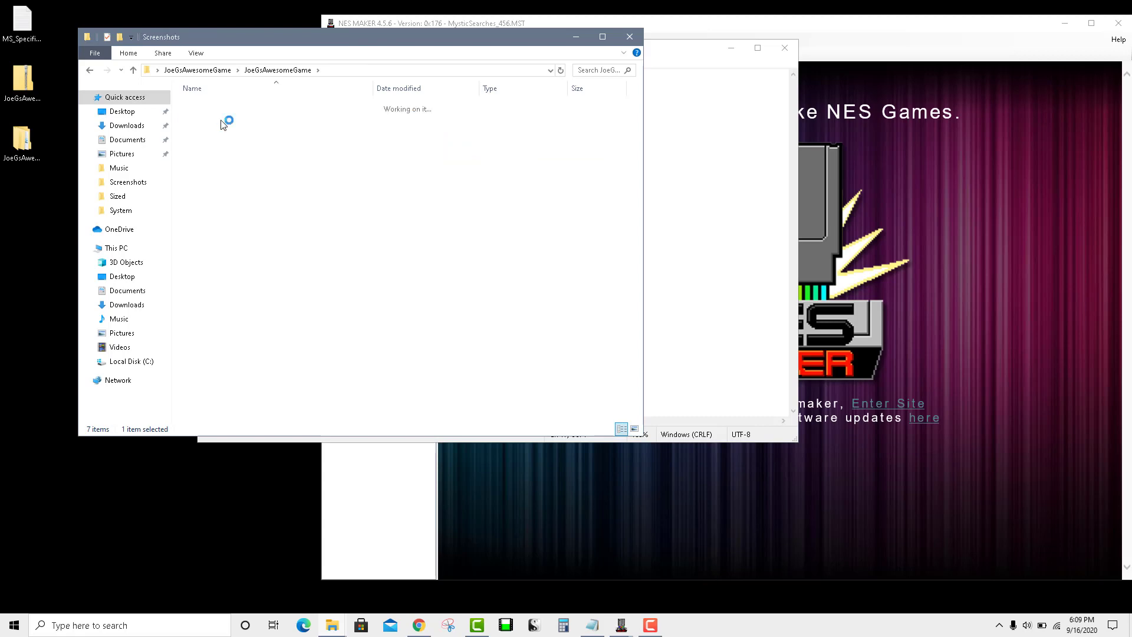
click(265, 72)
double_click(352, 102)
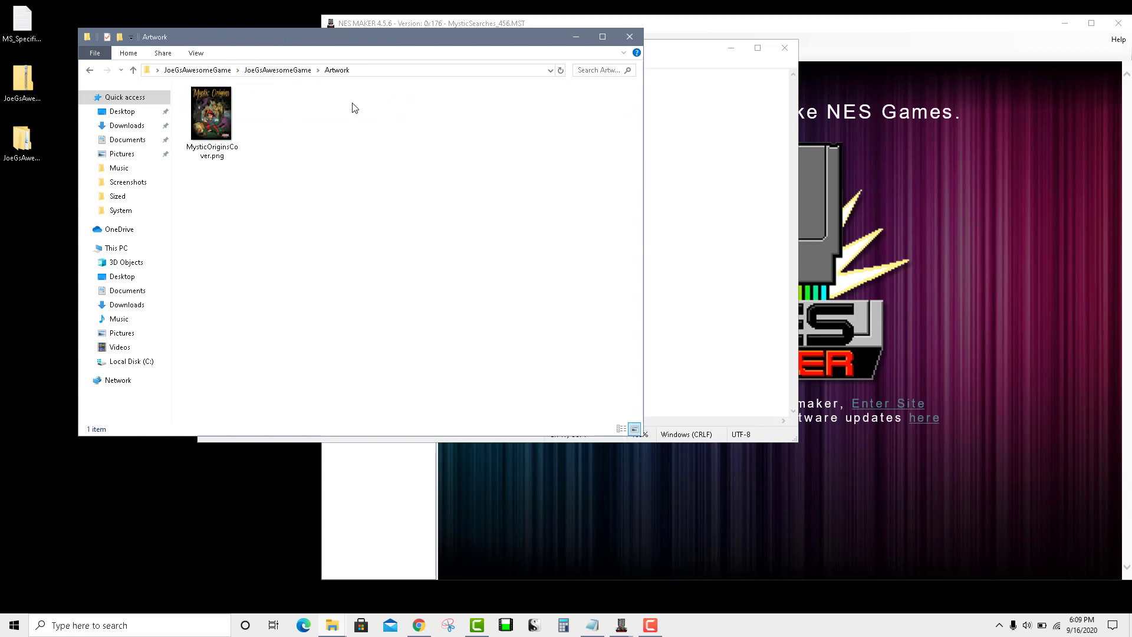
click(278, 71)
click(629, 37)
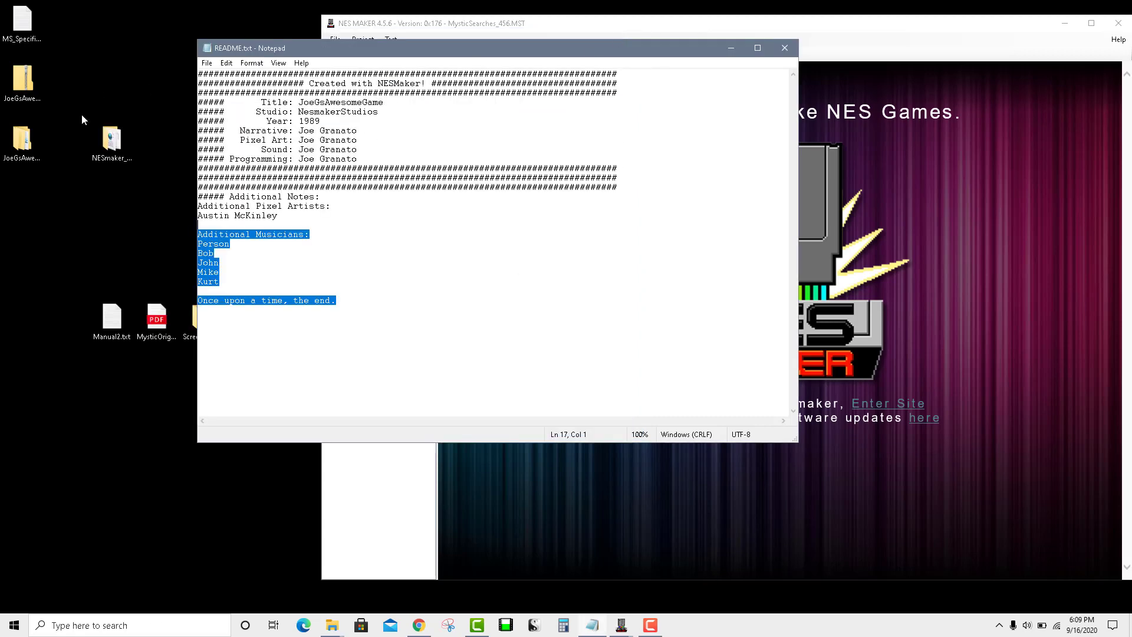
click(82, 115)
click(794, 51)
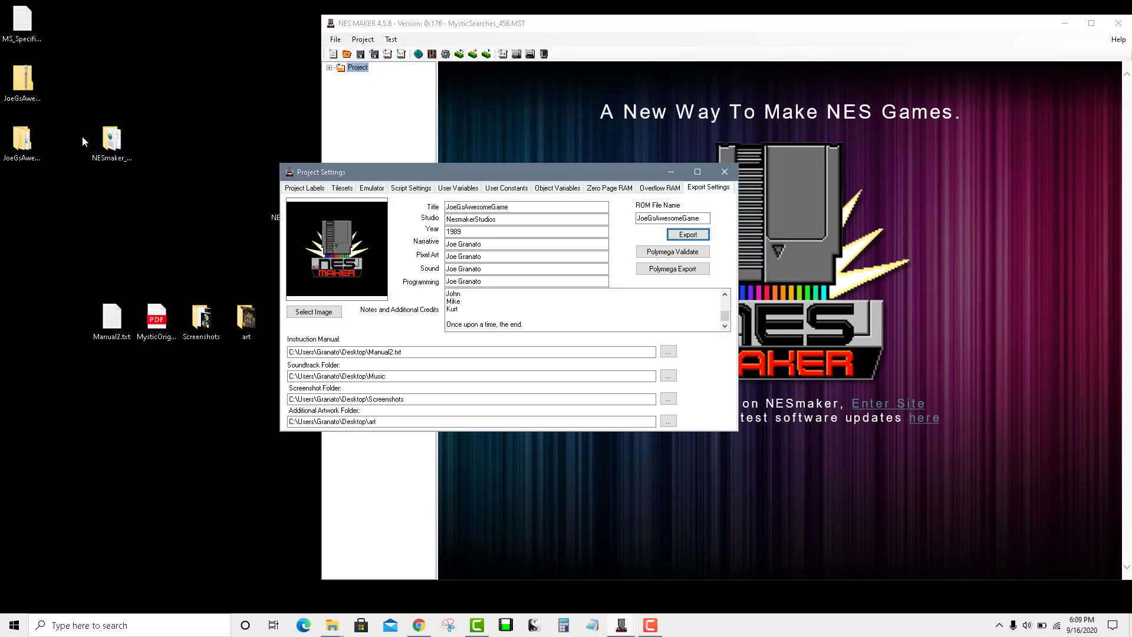
click(23, 145)
click(35, 87)
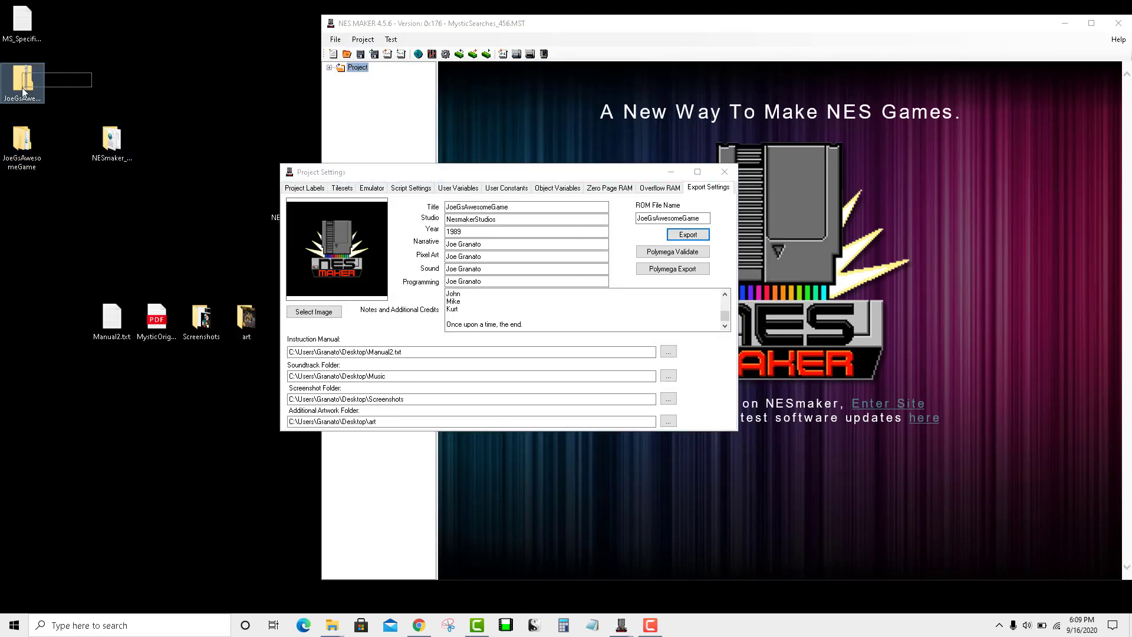